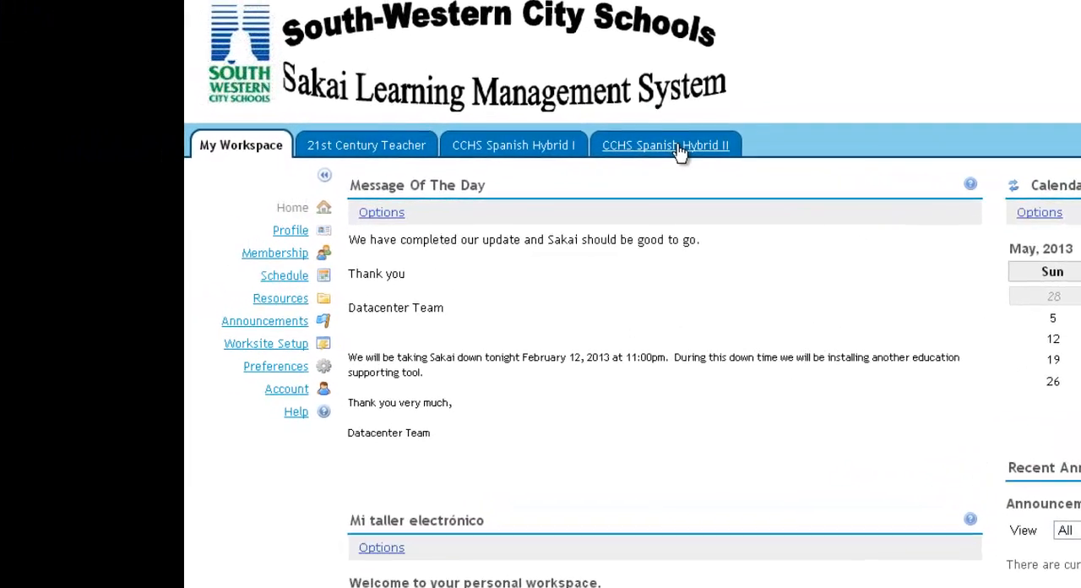
Open the CCHS Spanish Hybrid II course site
click(354, 169)
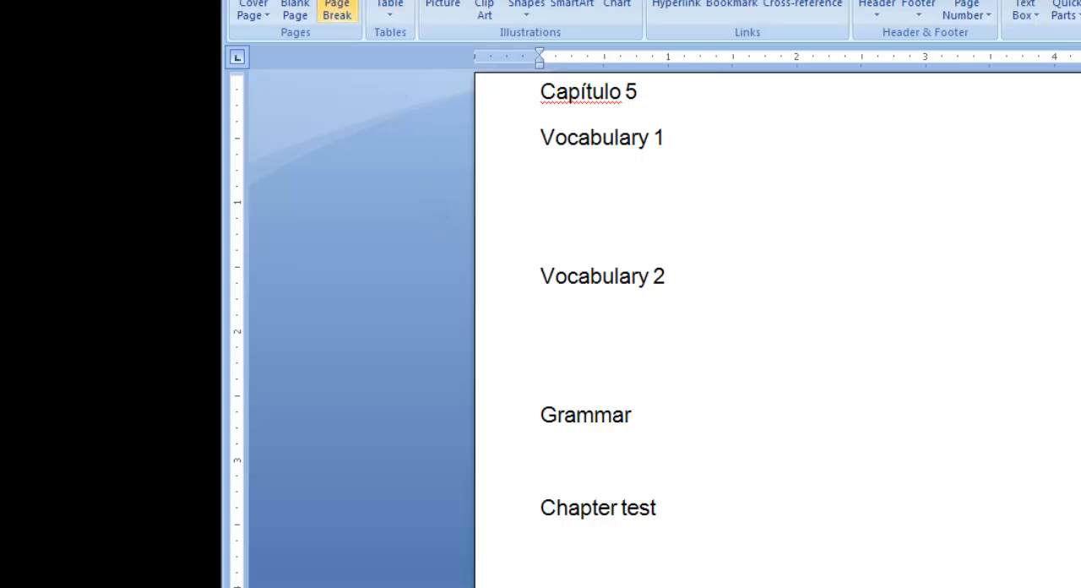
In the Capítulo 5 outline in Word, undo the deletions to restore the Fill-ins, Multiple Choice, Imperfect and Vocabulary entries under their headings
key(ctrl+z)
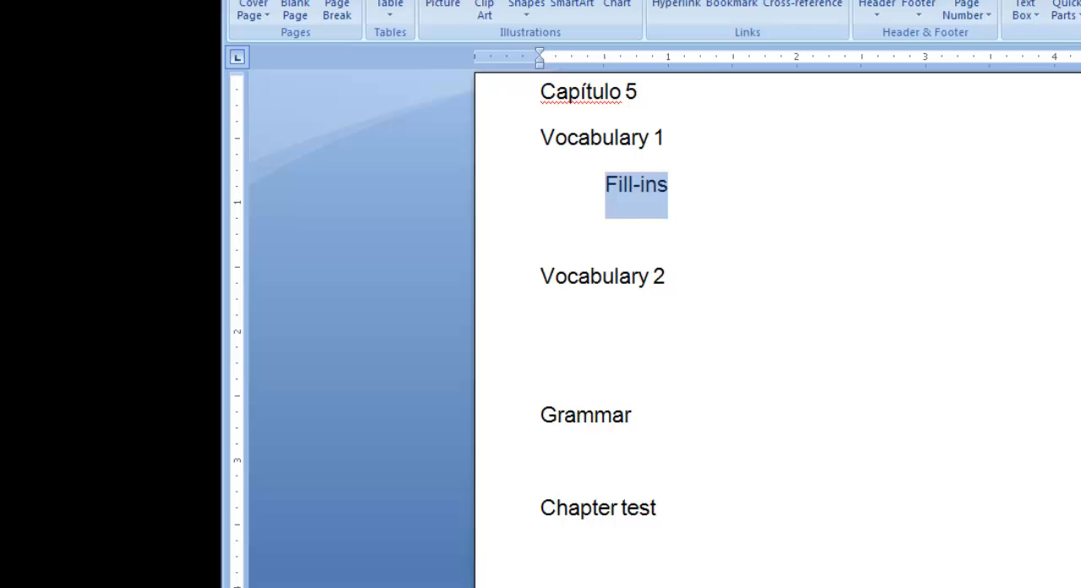
key(ctrl+z)
key(ctrl+z)
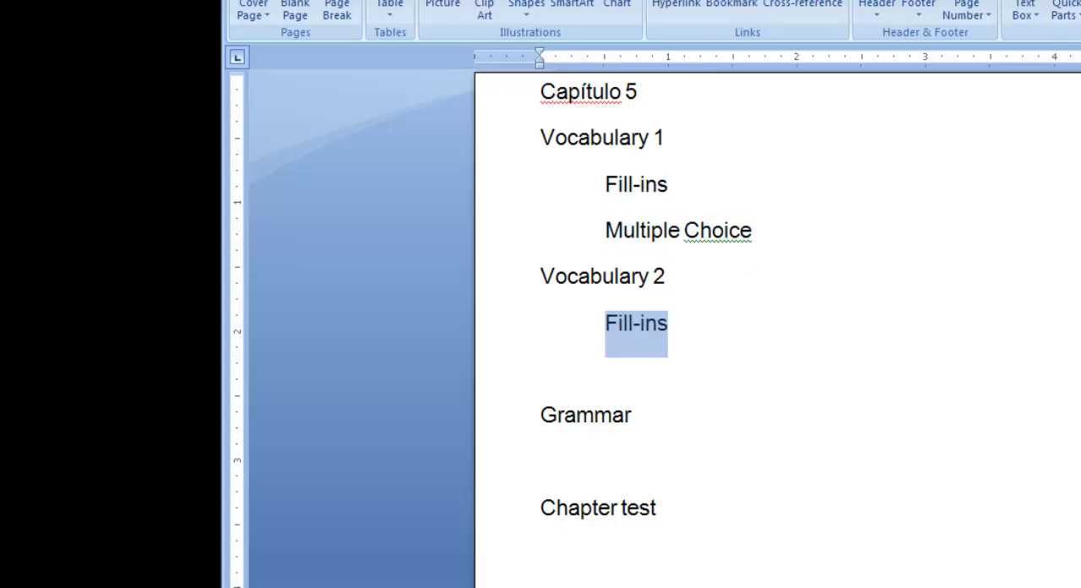
key(ctrl+z)
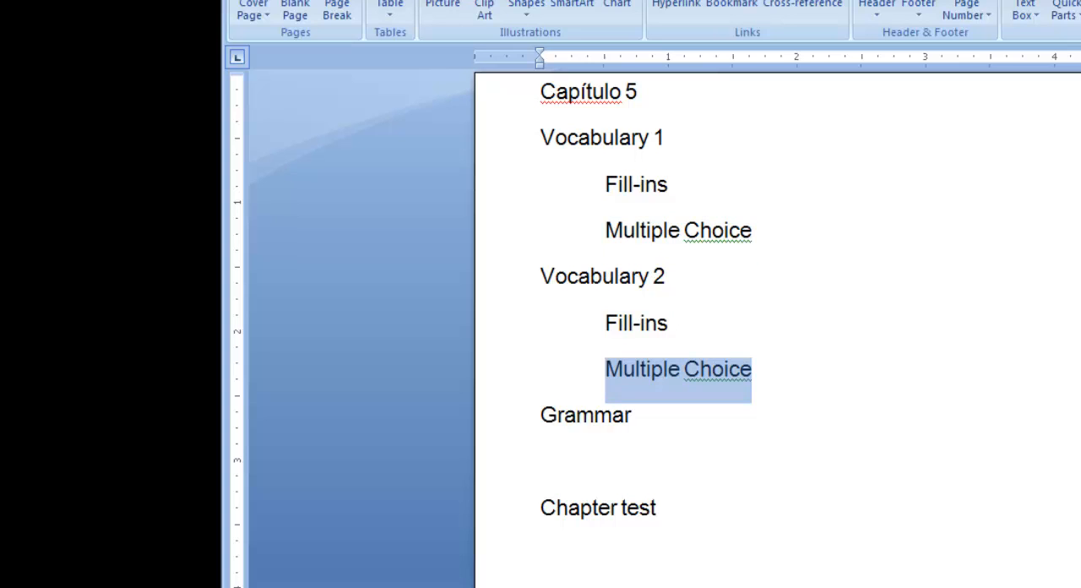
key(ctrl+z)
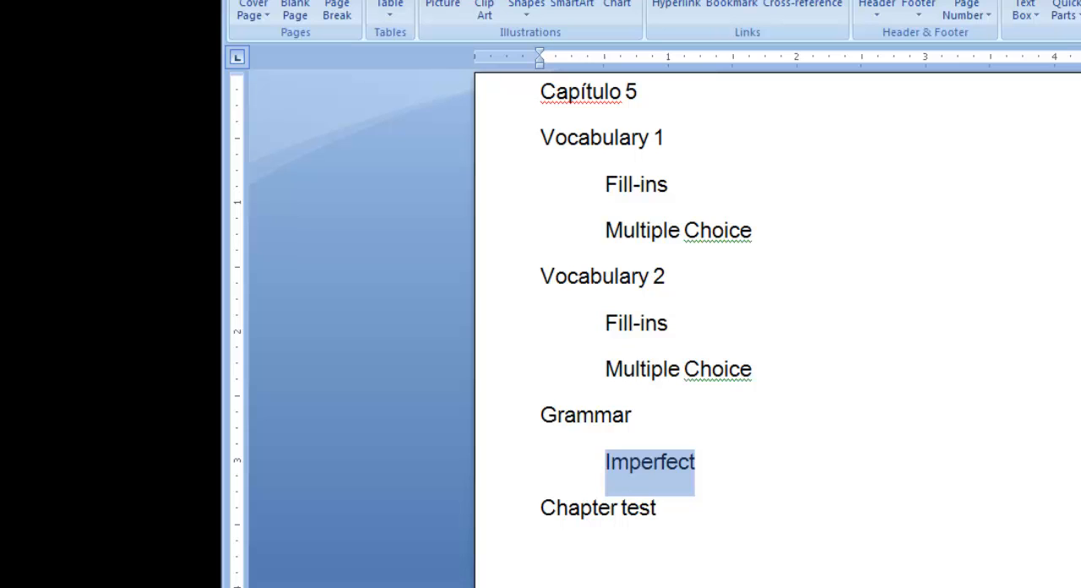
key(ctrl+z)
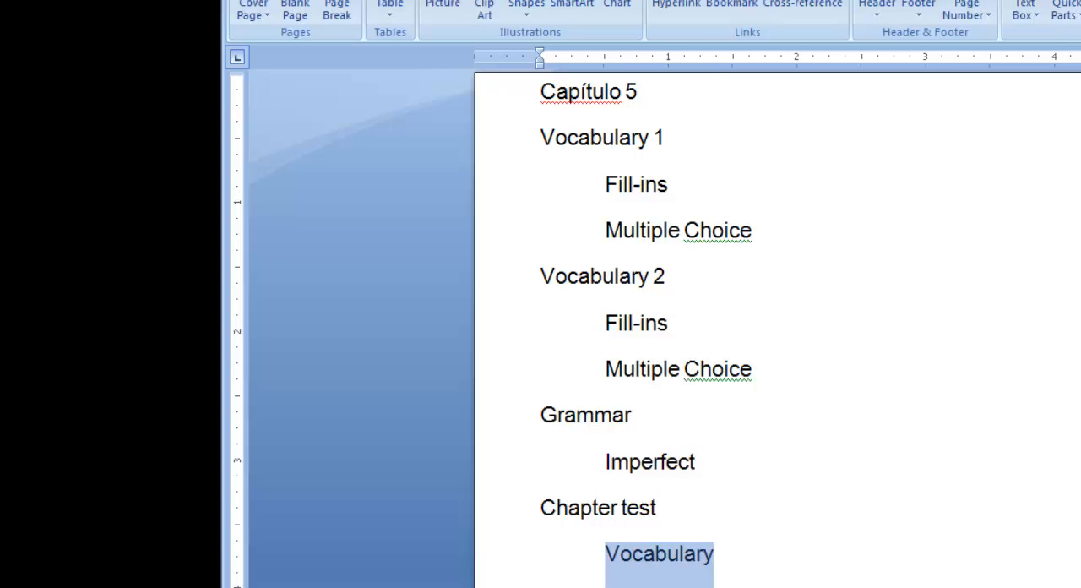
key(Right)
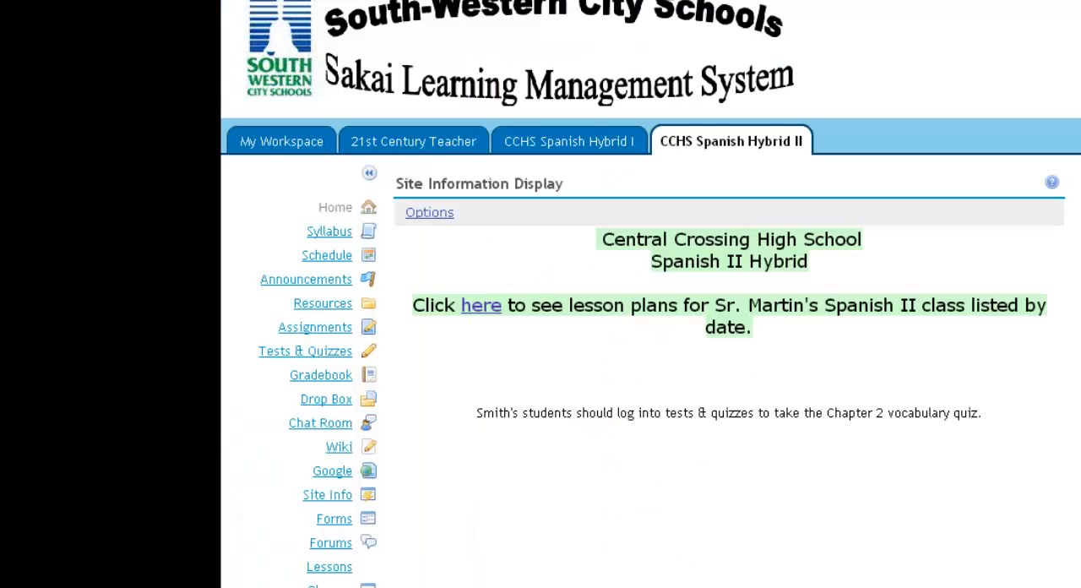
Open Tests & Quizzes for the Spanish II site and review the pending and published assessments
click(287, 353)
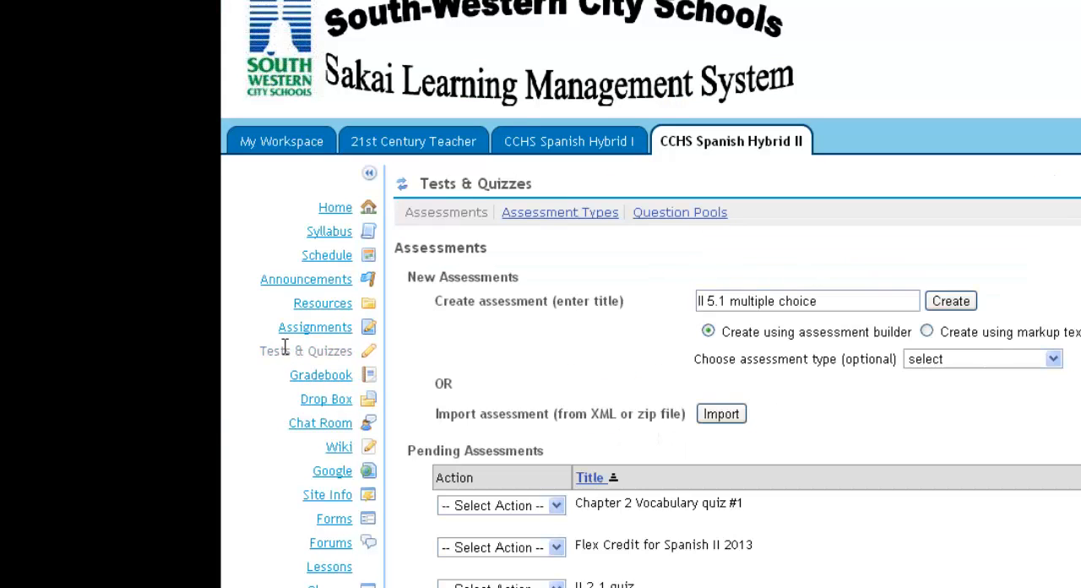
scroll(832, 566, down, 6)
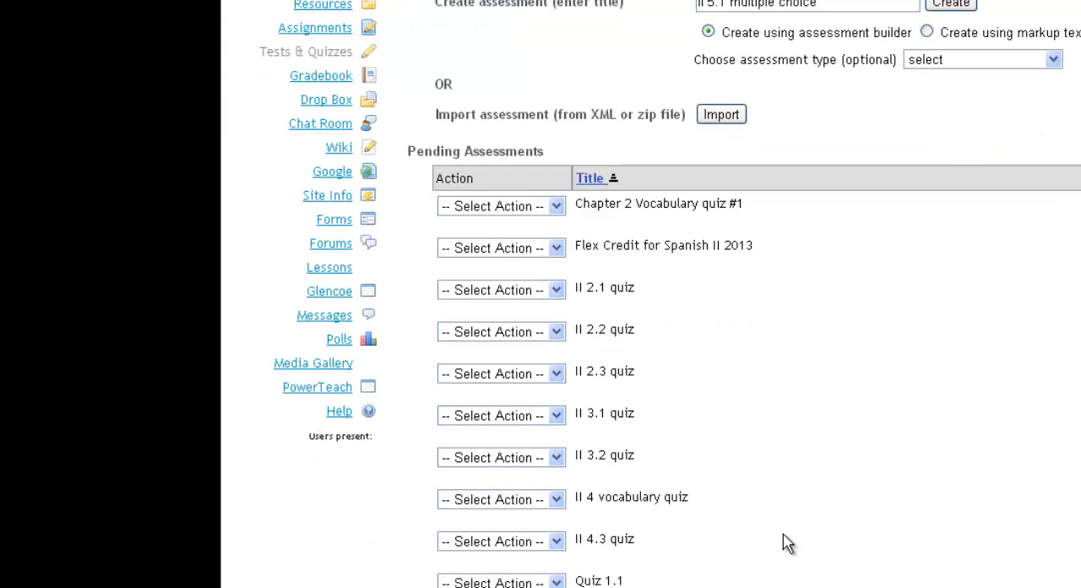
scroll(784, 545, up, 4)
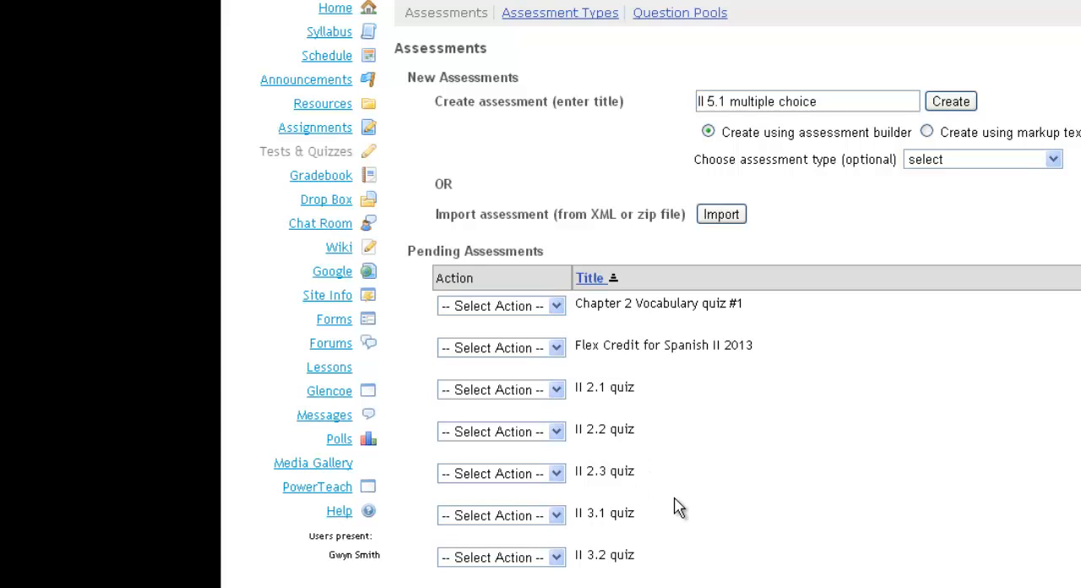
scroll(739, 500, down, 2)
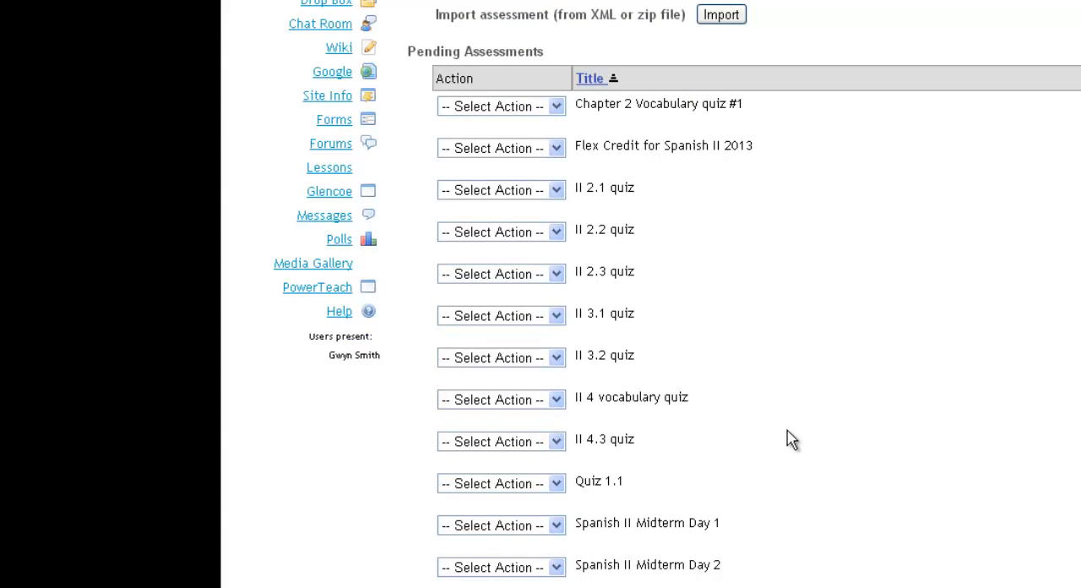
scroll(789, 441, down, 3)
scroll(809, 445, down, 1)
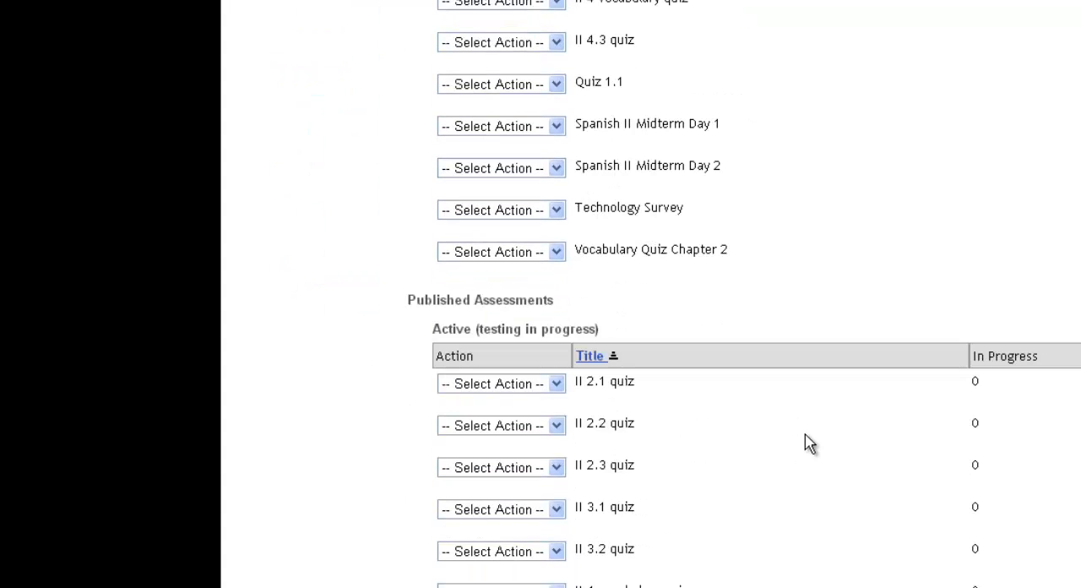
scroll(809, 444, up, 7)
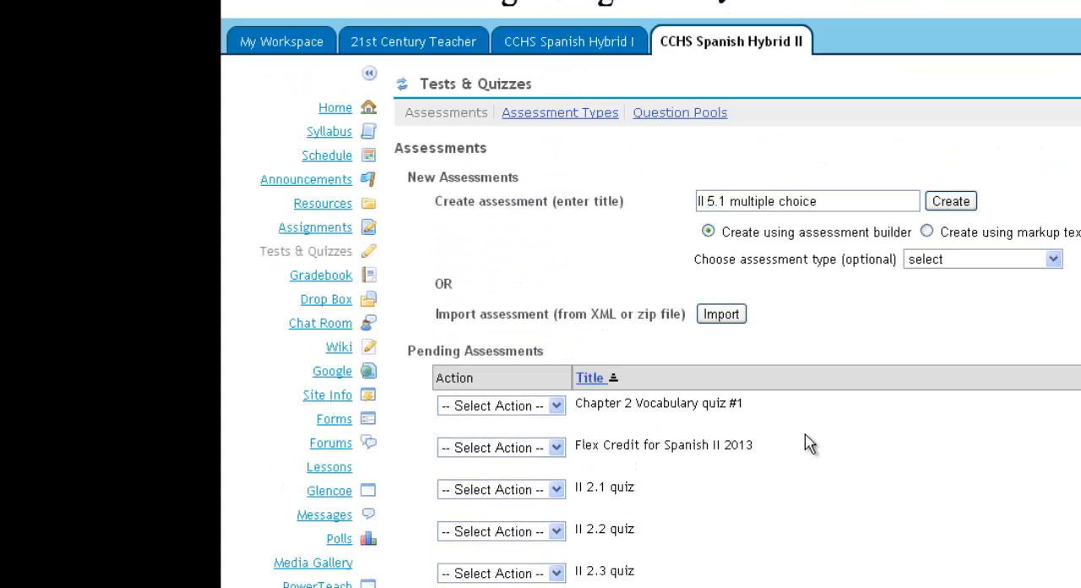
Clear the title "II 5.1 multiple choice" entered for the new assessment
click(835, 201)
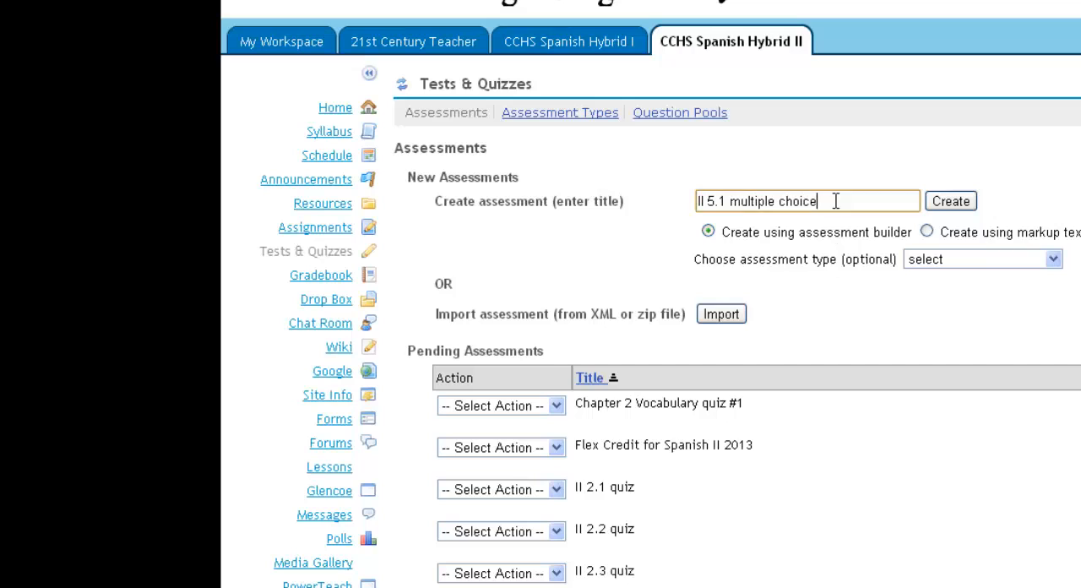
drag(835, 201, 680, 202)
key(BackSpace)
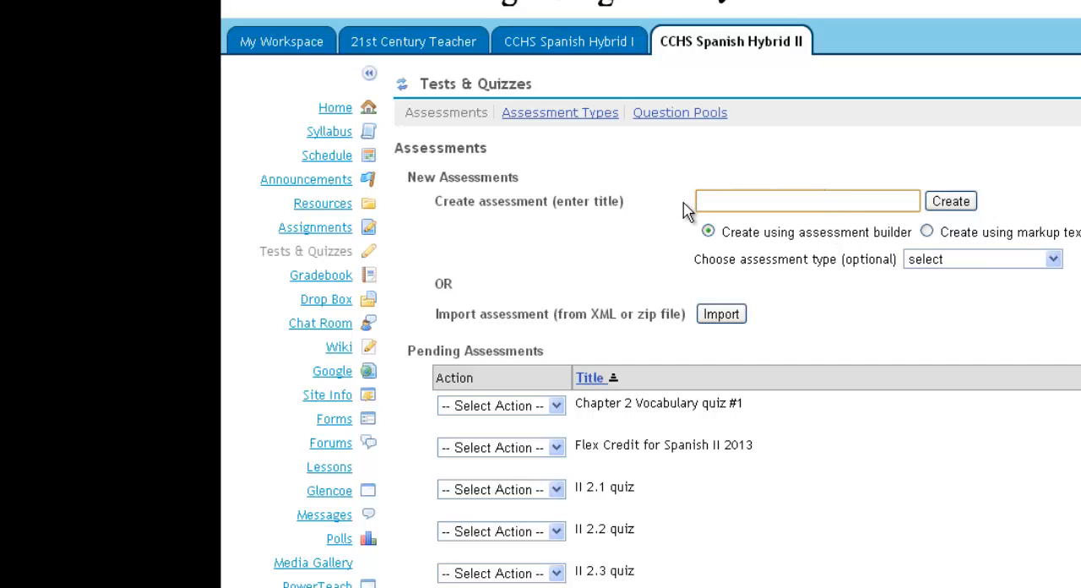
Open the question pools and bring up the II Capítulo 5 pool with its subpools
click(670, 118)
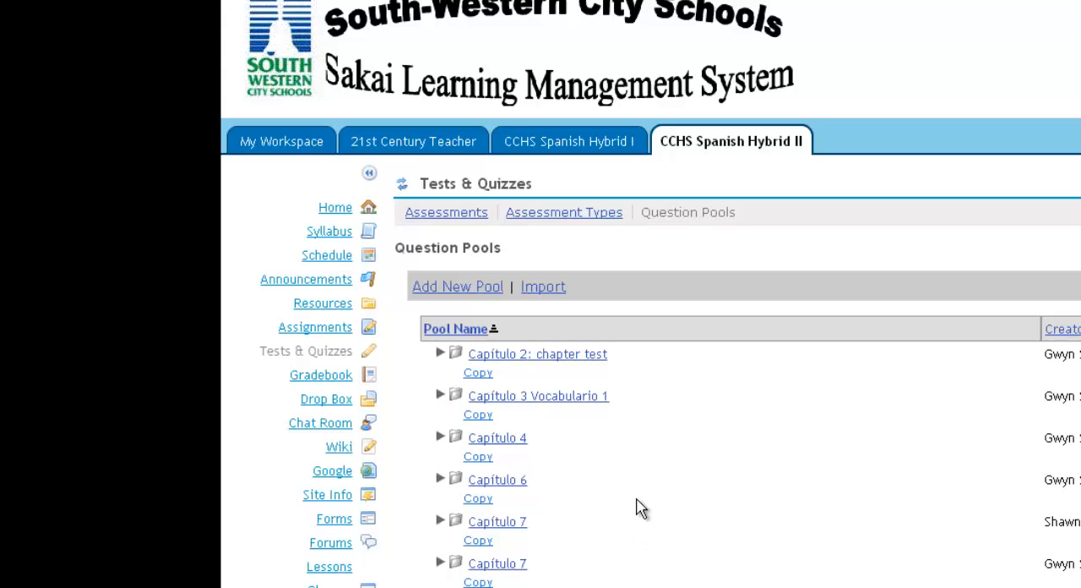
scroll(704, 498, down, 2)
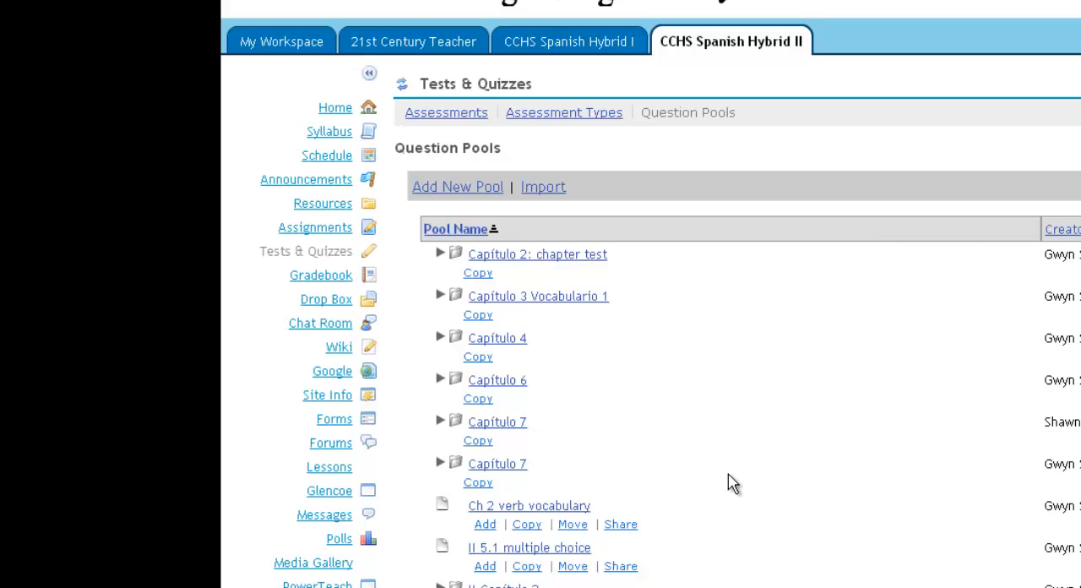
scroll(726, 479, down, 3)
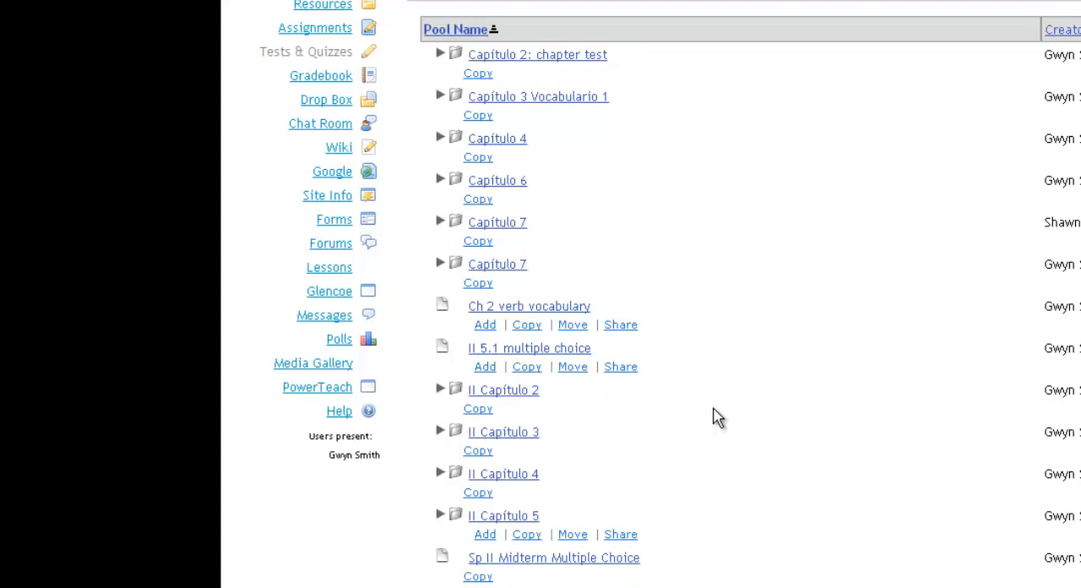
scroll(713, 417, down, 2)
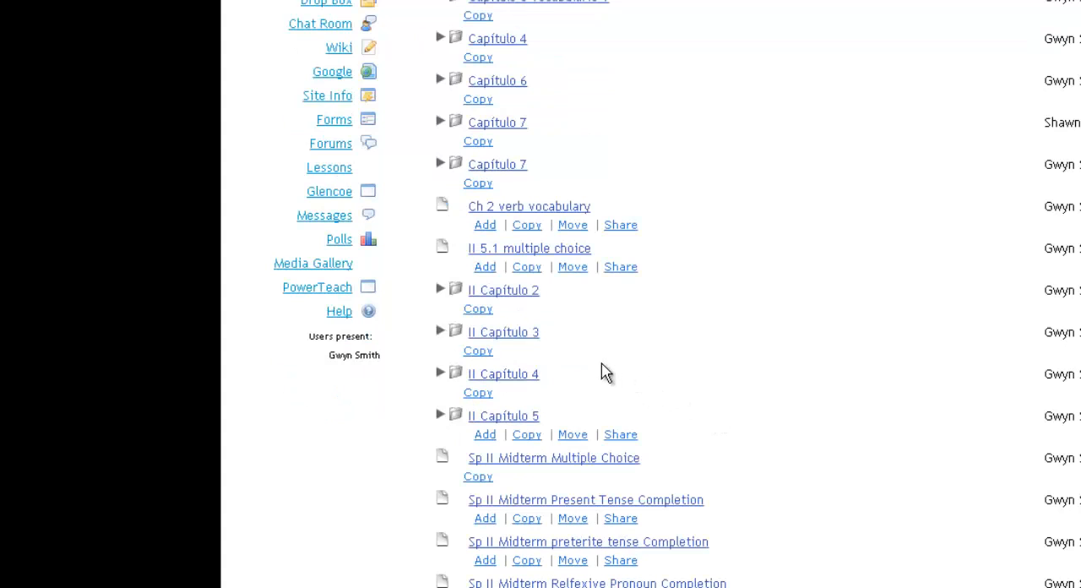
click(517, 417)
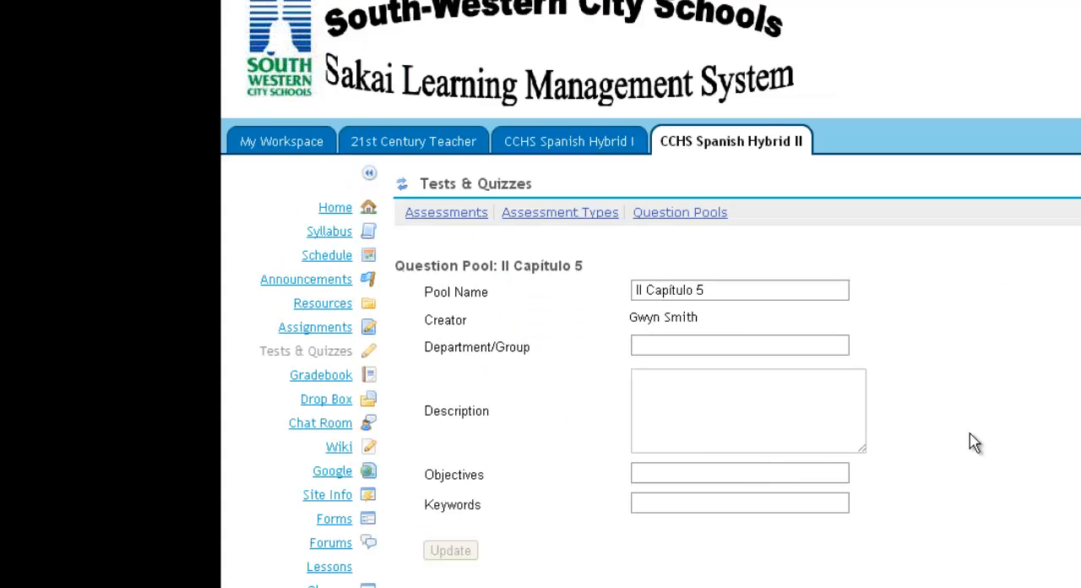
scroll(965, 432, down, 3)
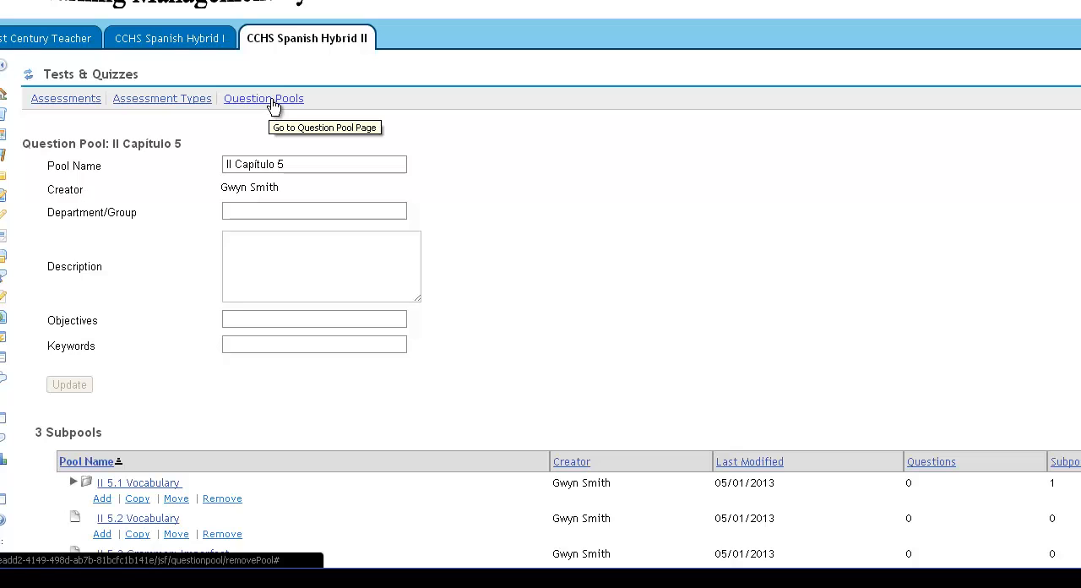
Return to the list of all question pools and reopen II Capítulo 5 to view its subpools
click(273, 104)
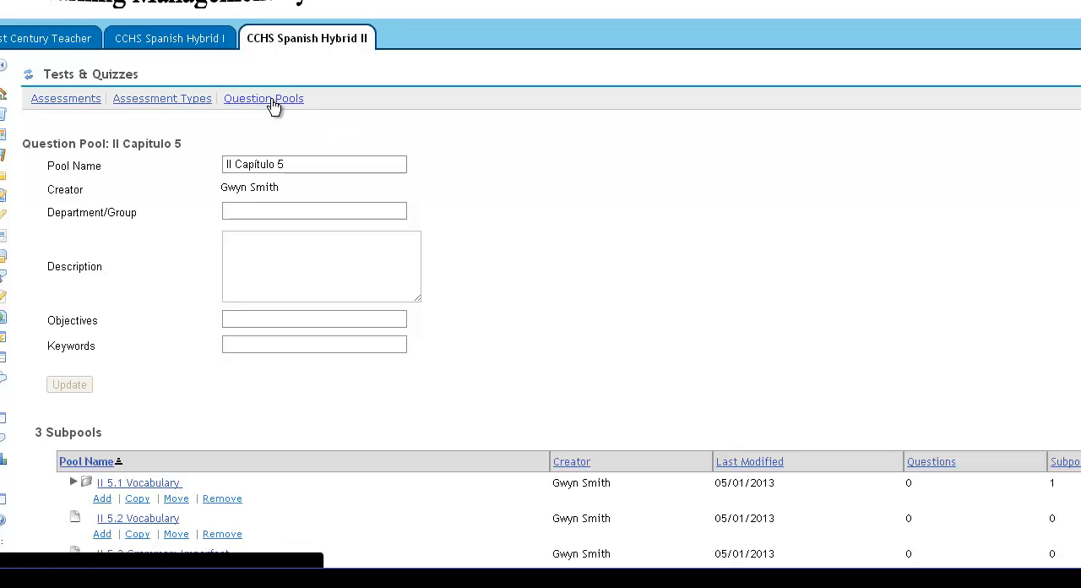
scroll(338, 287, down, 3)
scroll(336, 284, down, 1)
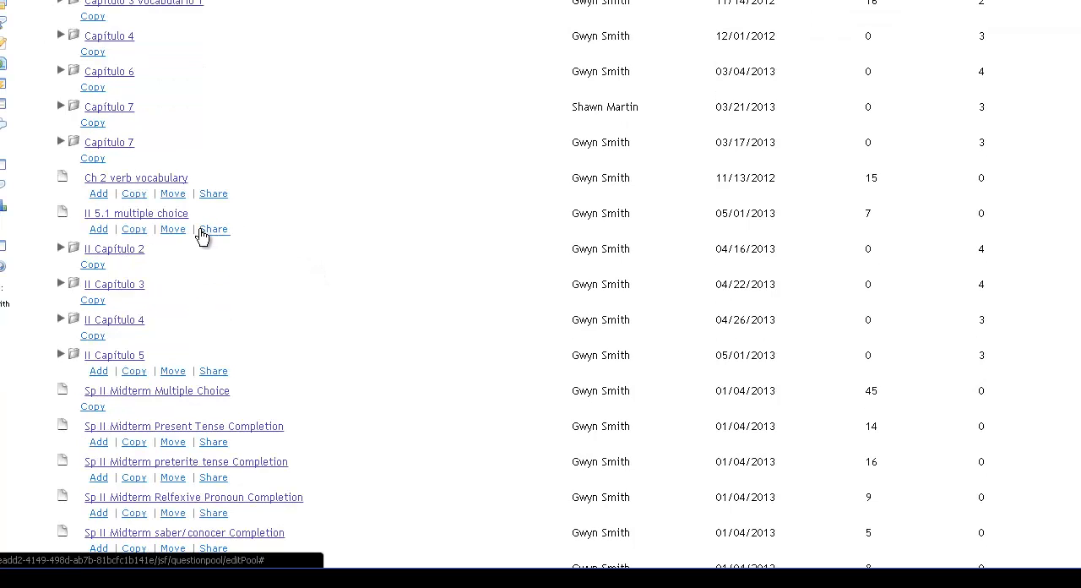
scroll(270, 228, down, 1)
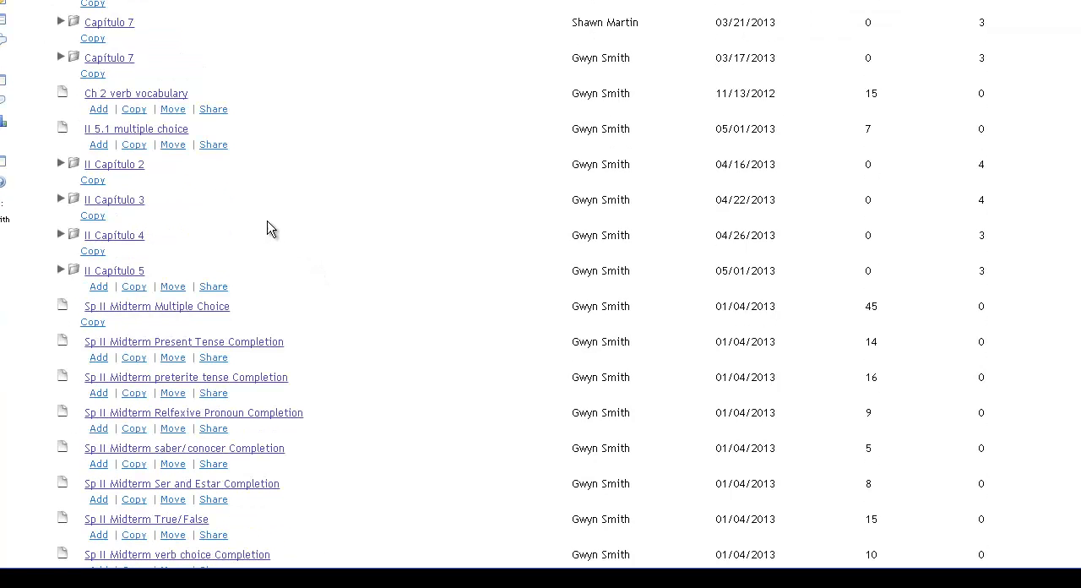
scroll(258, 229, down, 1)
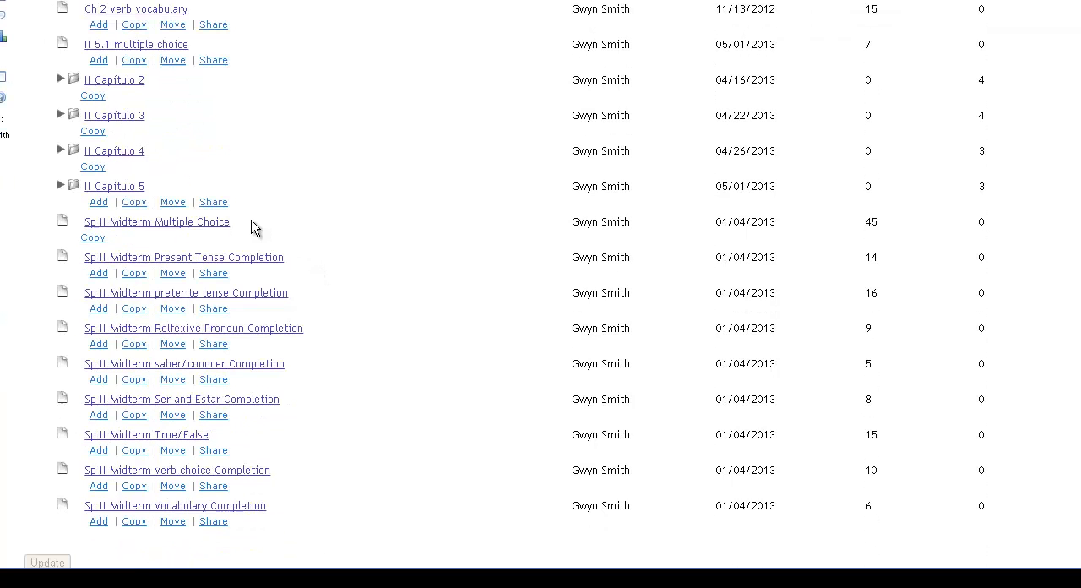
click(118, 187)
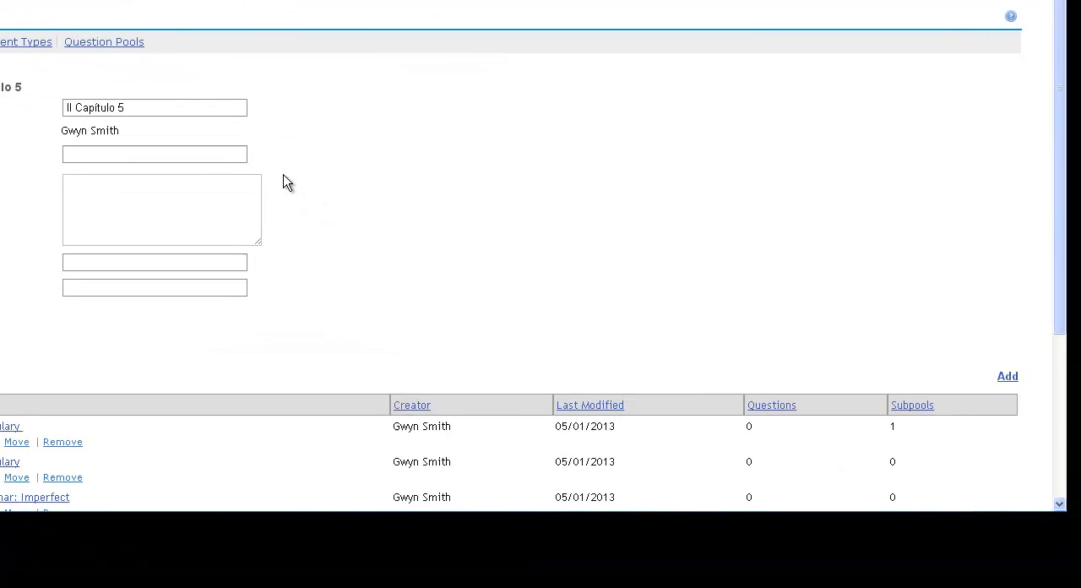
scroll(443, 236, down, 3)
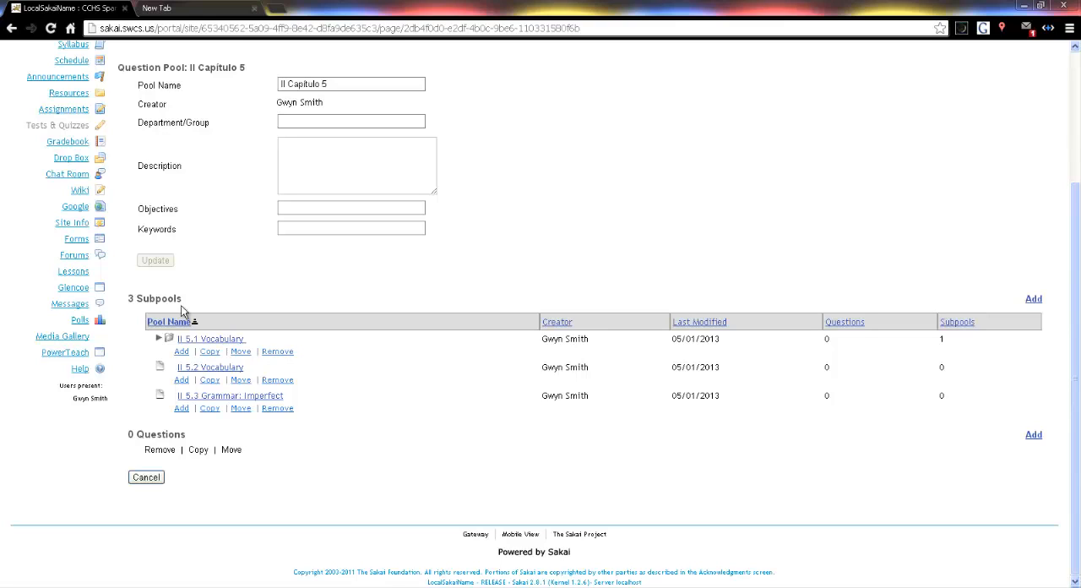
Add a subpool named "II Exam 5" to the II Capítulo 5 question pool and save it
click(1032, 299)
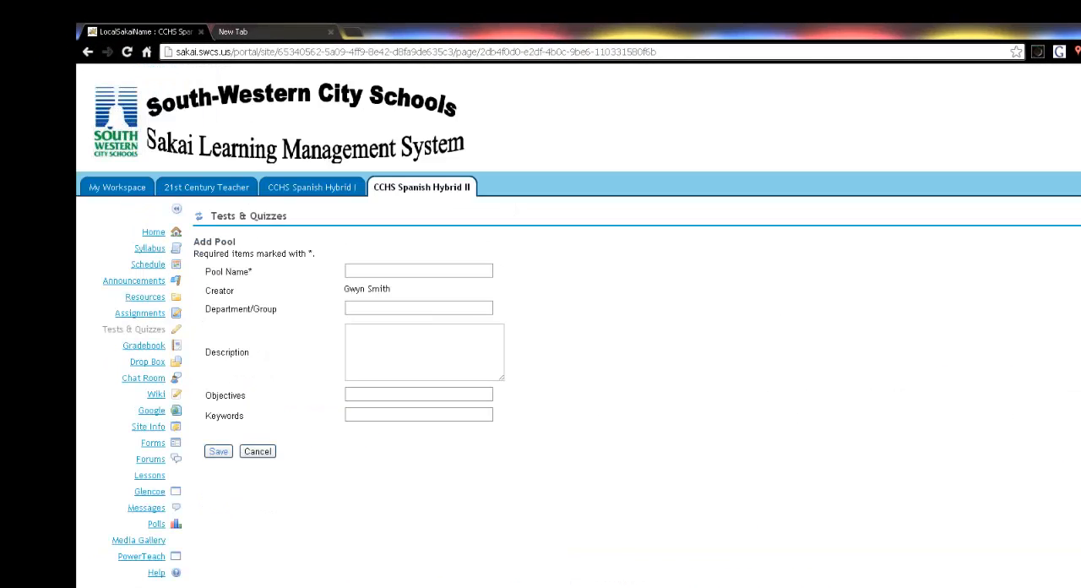
click(395, 267)
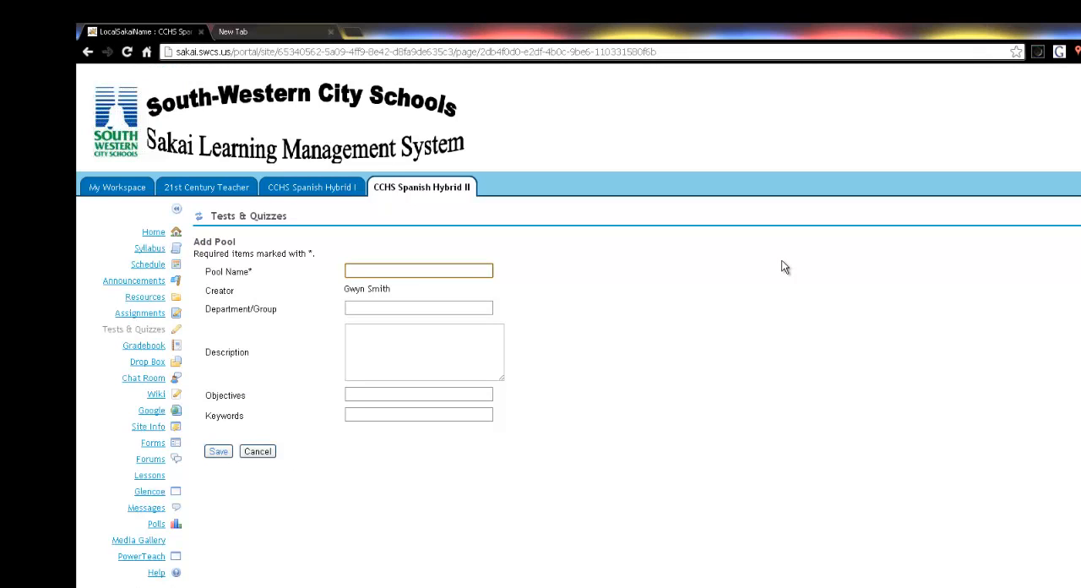
text(II)
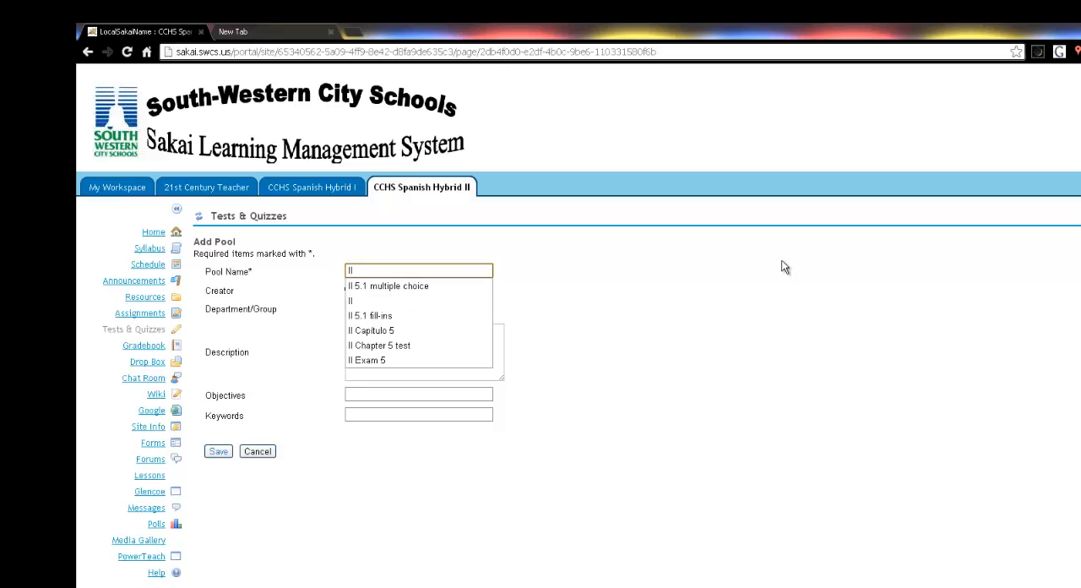
text( C)
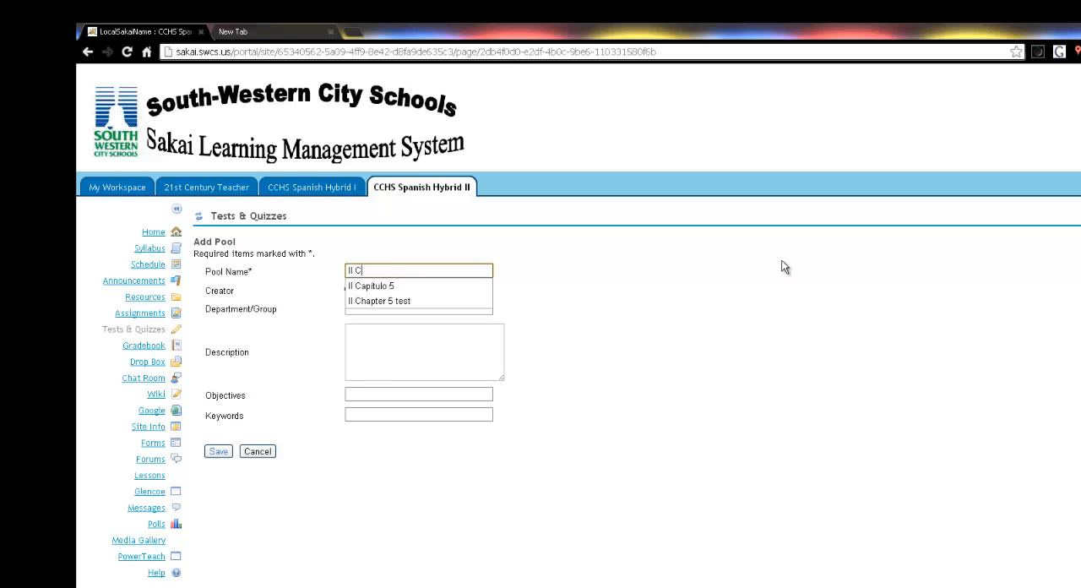
key(Down)
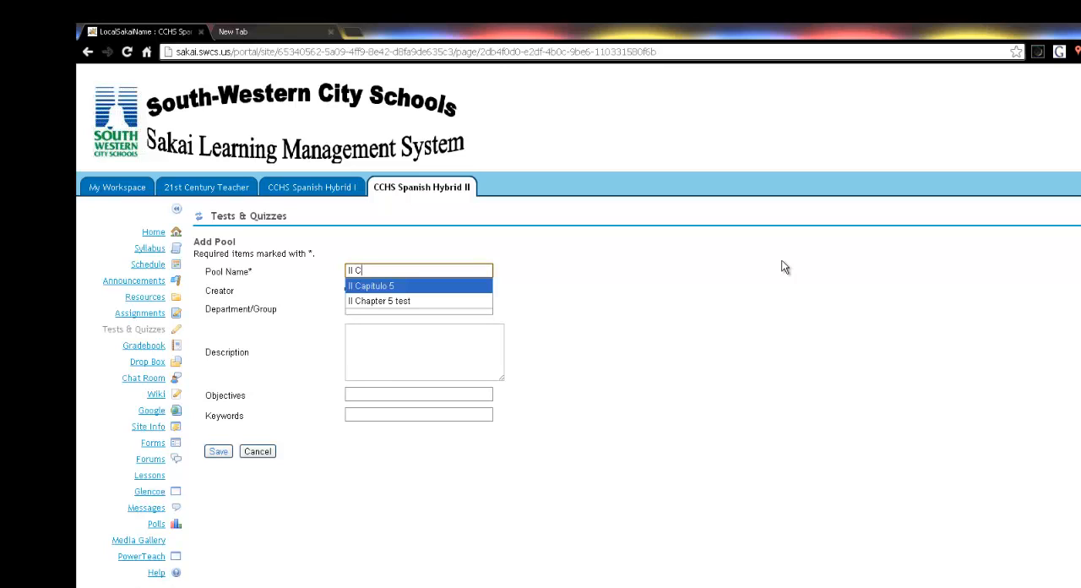
key(BackSpace)
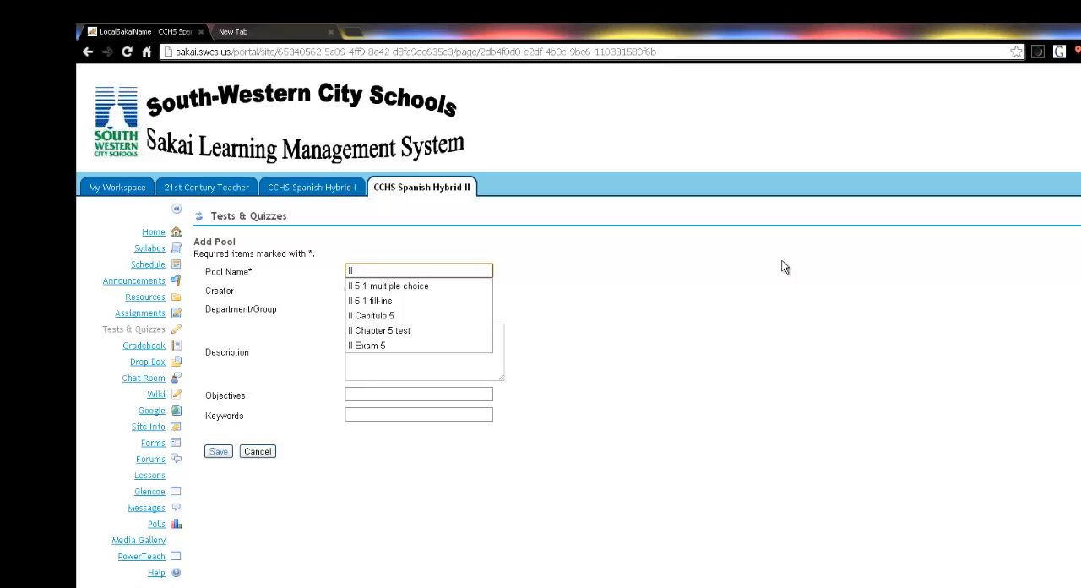
text(Exam )
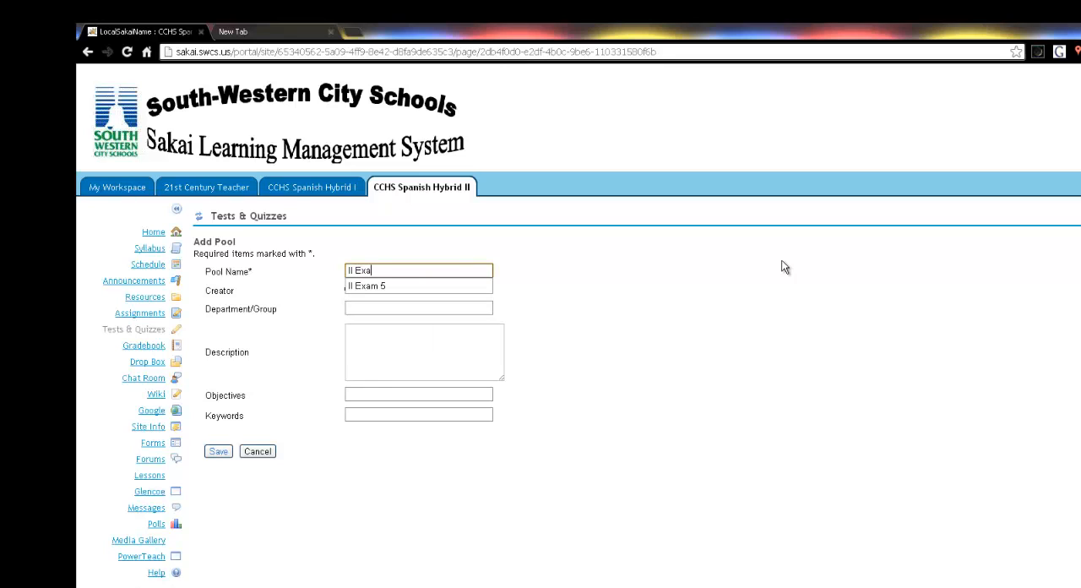
text(5)
key(Return)
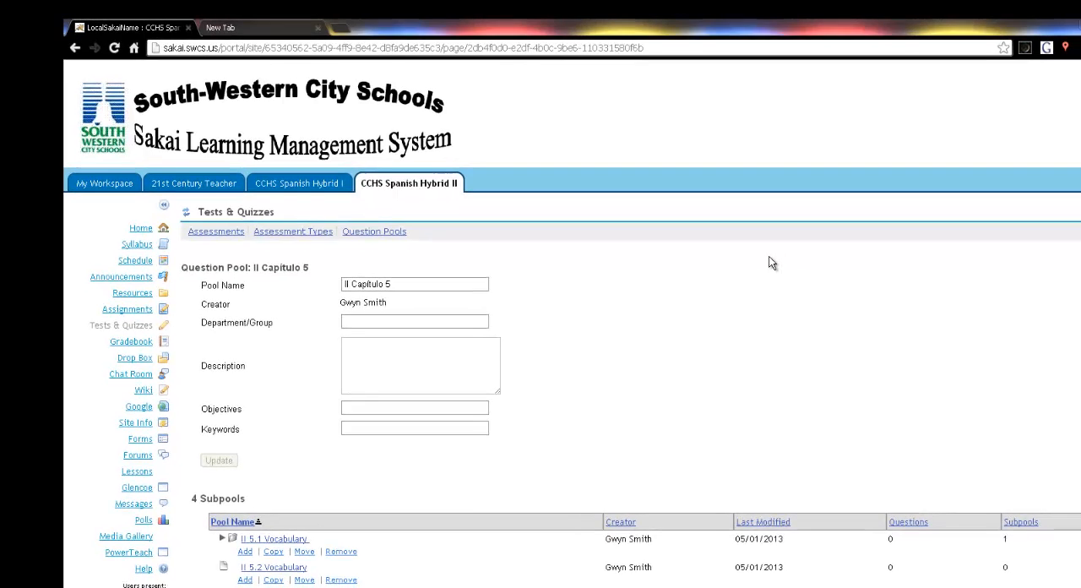
Open the II 5.1 Vocabulary subpool, and within it the II 5.1 fill-ins subpool
scroll(708, 333, down, 3)
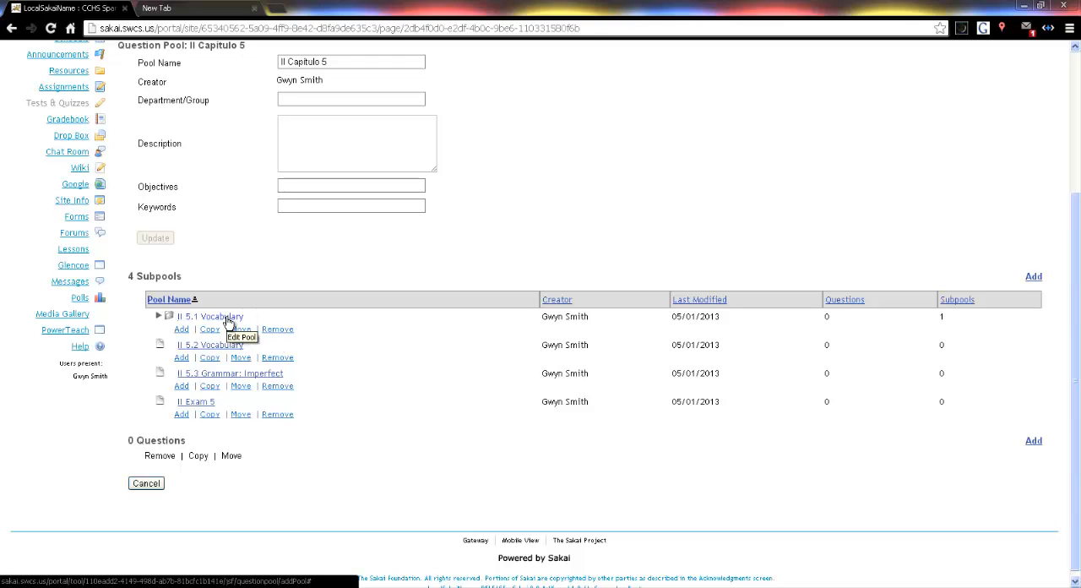
click(229, 319)
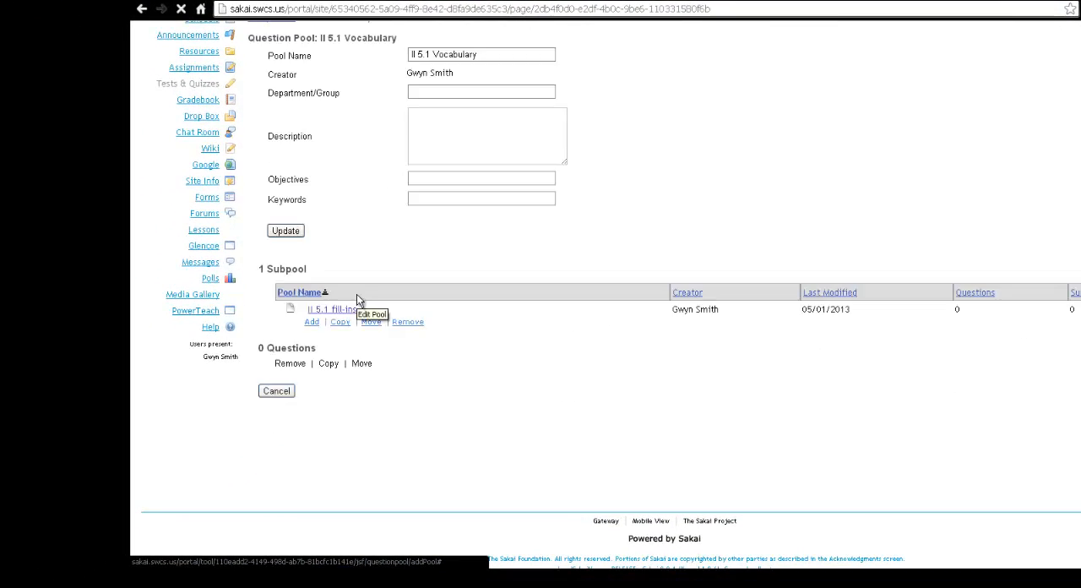
scroll(503, 416, down, 3)
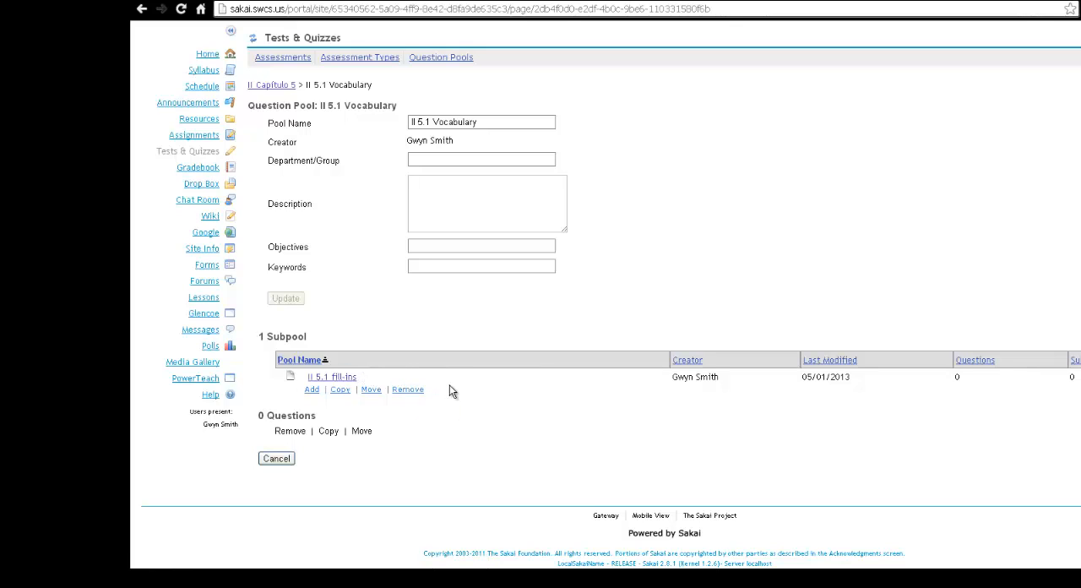
click(339, 377)
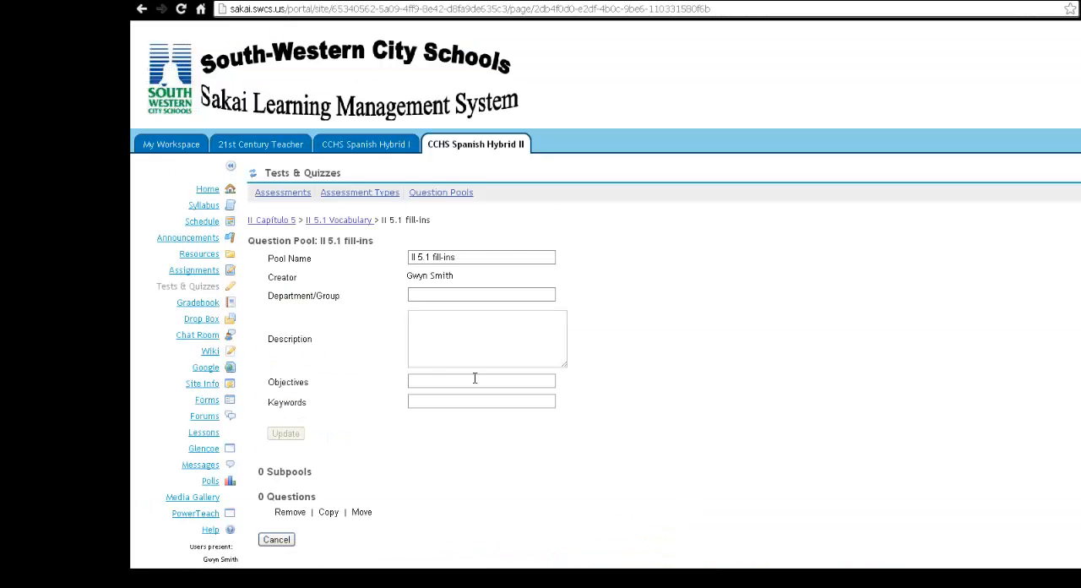
Start adding a question to the II 5.1 fill-ins pool with Fill in the Blank as its type
scroll(619, 355, down, 1)
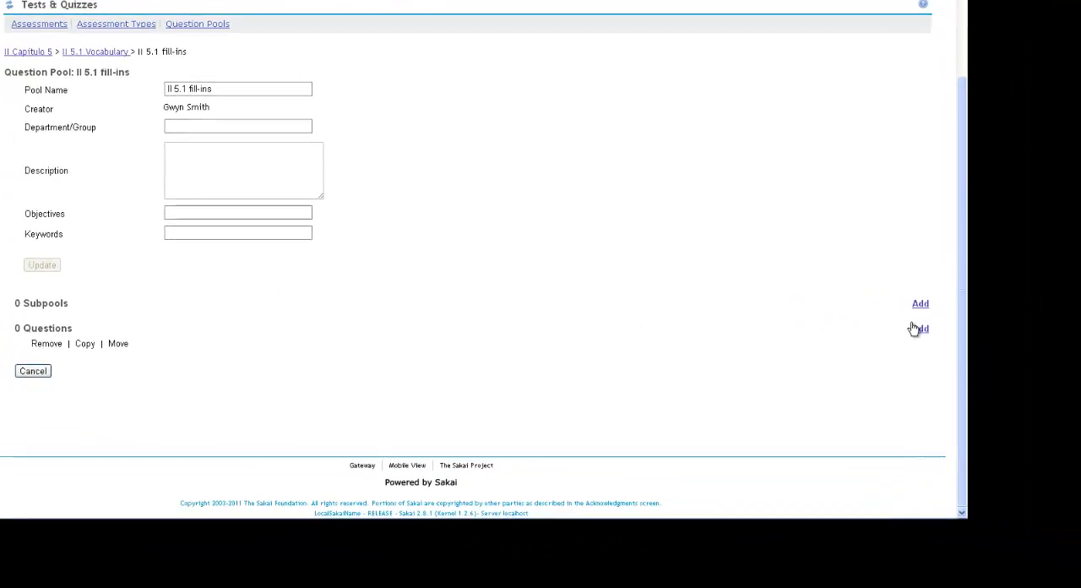
click(732, 291)
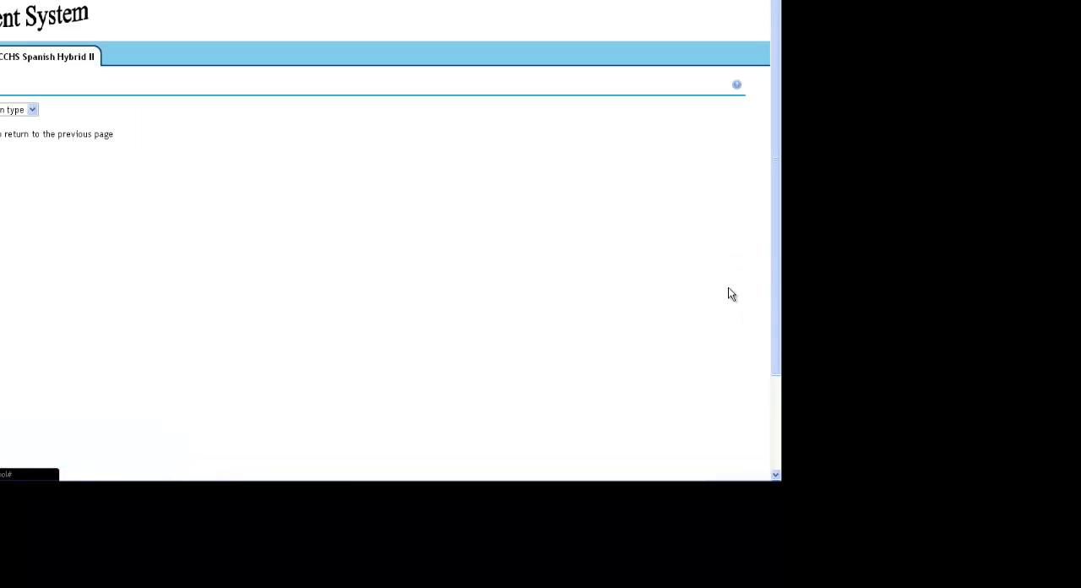
click(32, 110)
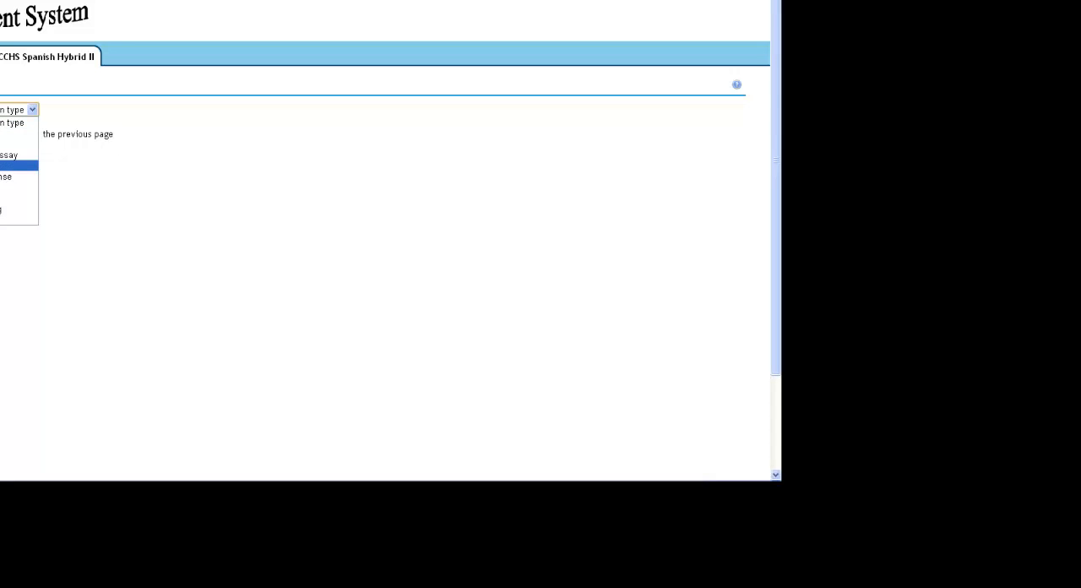
click(9, 165)
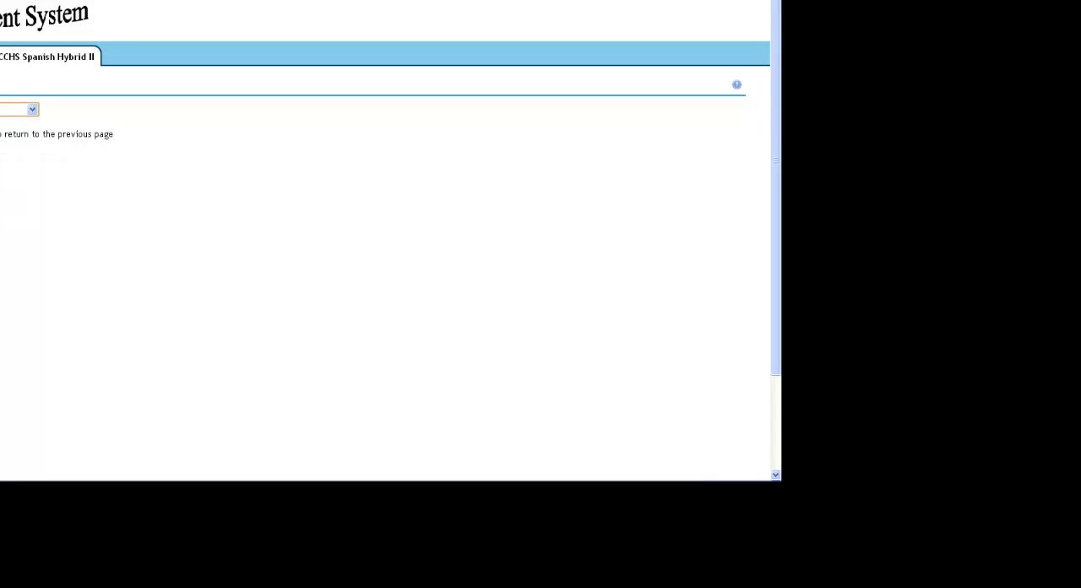
Begin the question text with "Una {feria} es una celebraci", marking feria as the blank with curly braces
scroll(99, 191, down, 3)
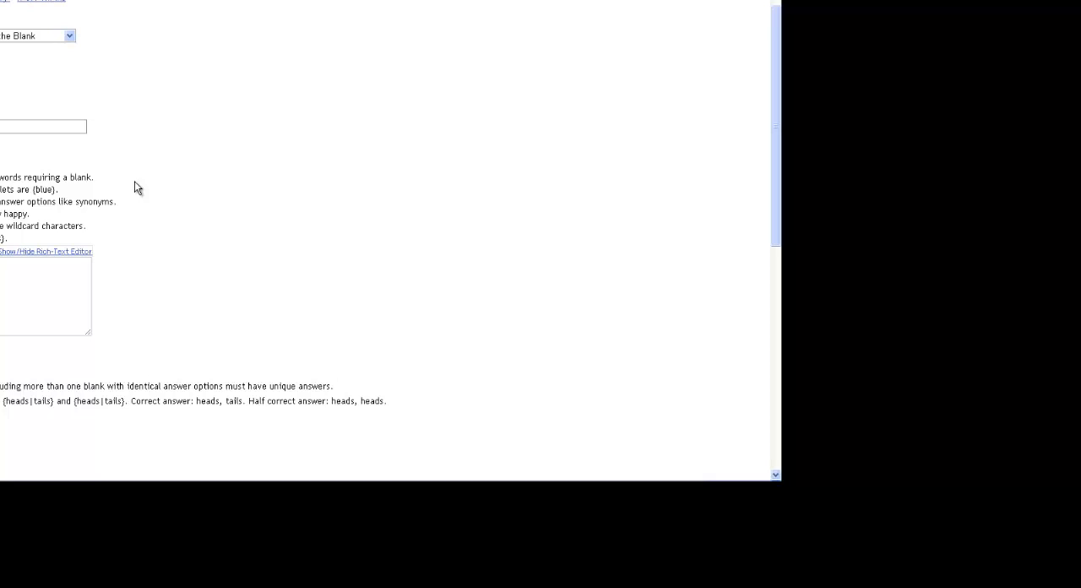
click(8, 266)
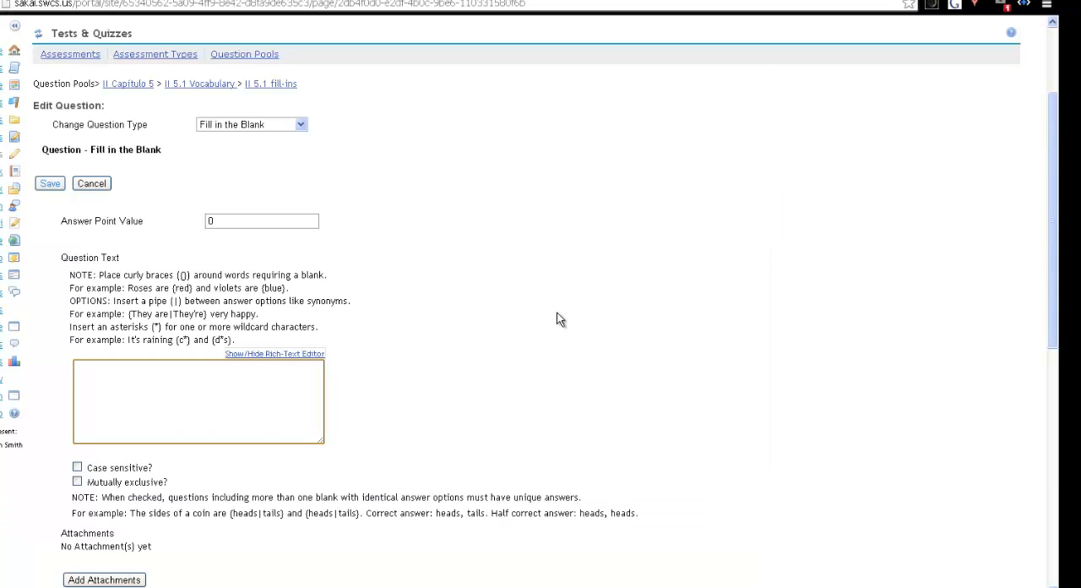
text(Una {feria} es u)
text(na celeb)
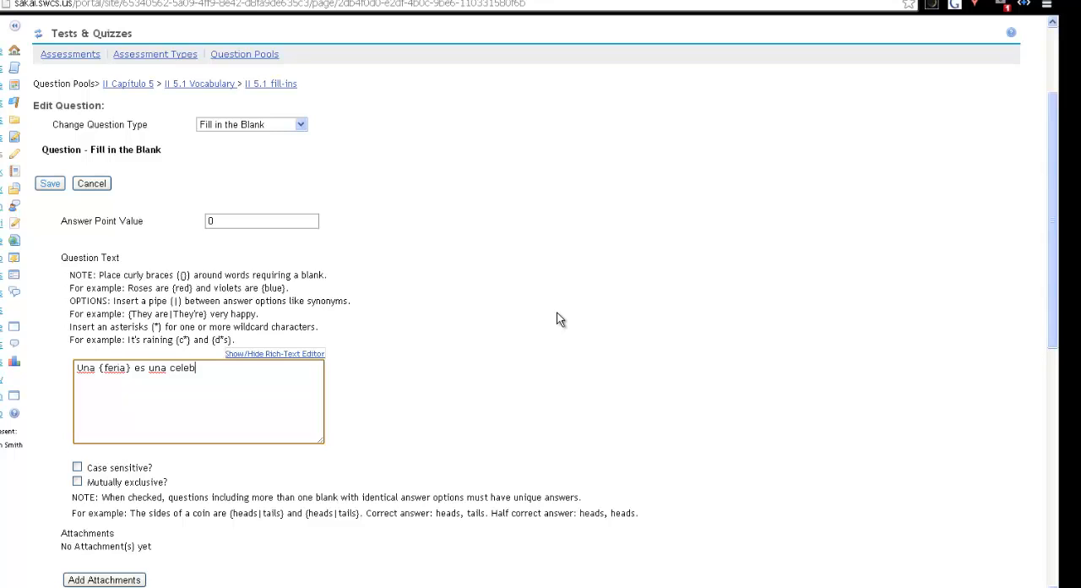
text(raci)
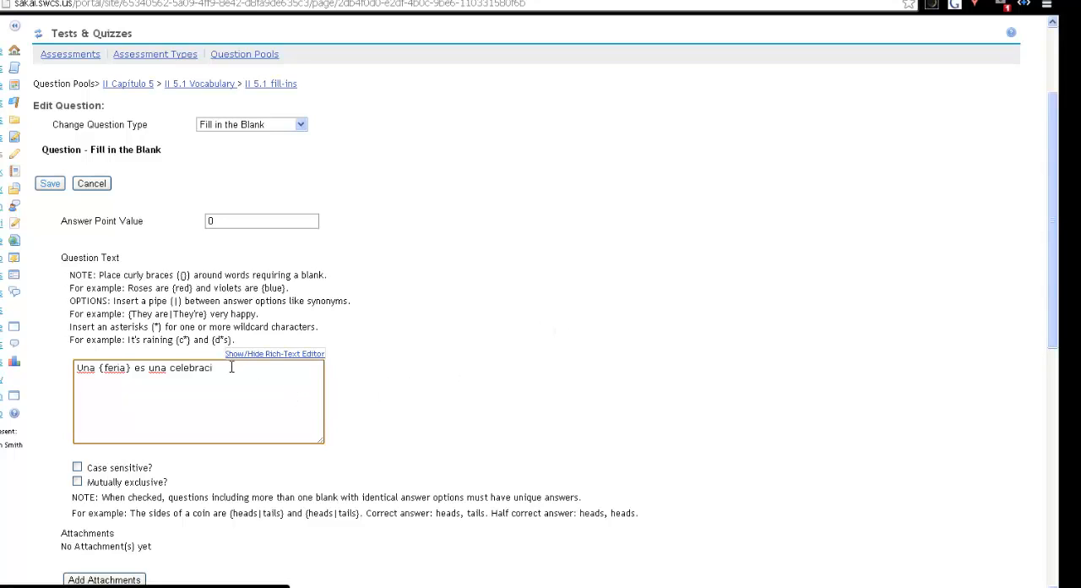
Show the rich-text editor for the question text and insert the special character "ó" after "celebraci"
click(273, 354)
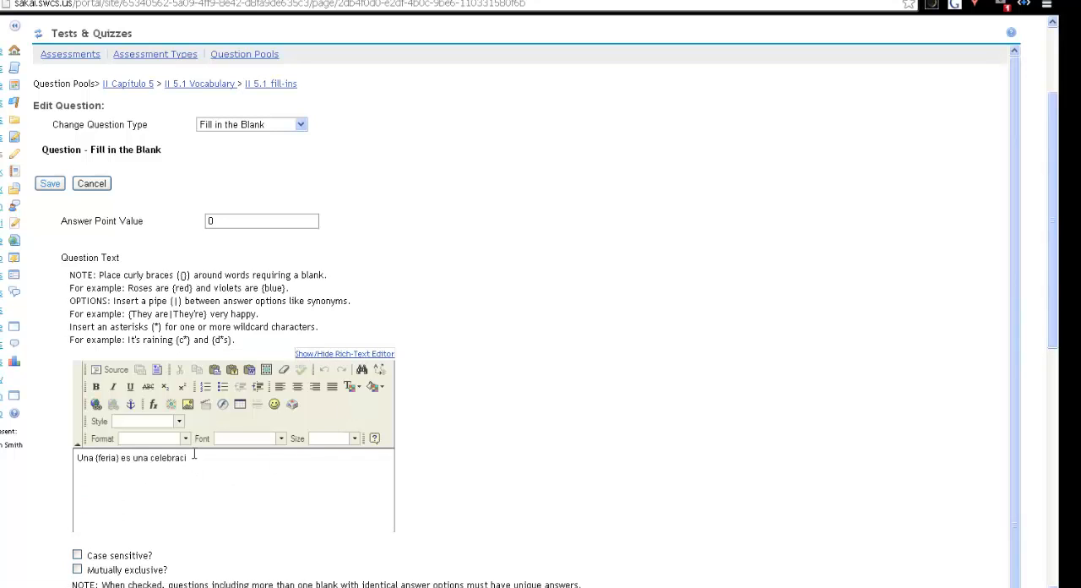
click(194, 455)
click(291, 404)
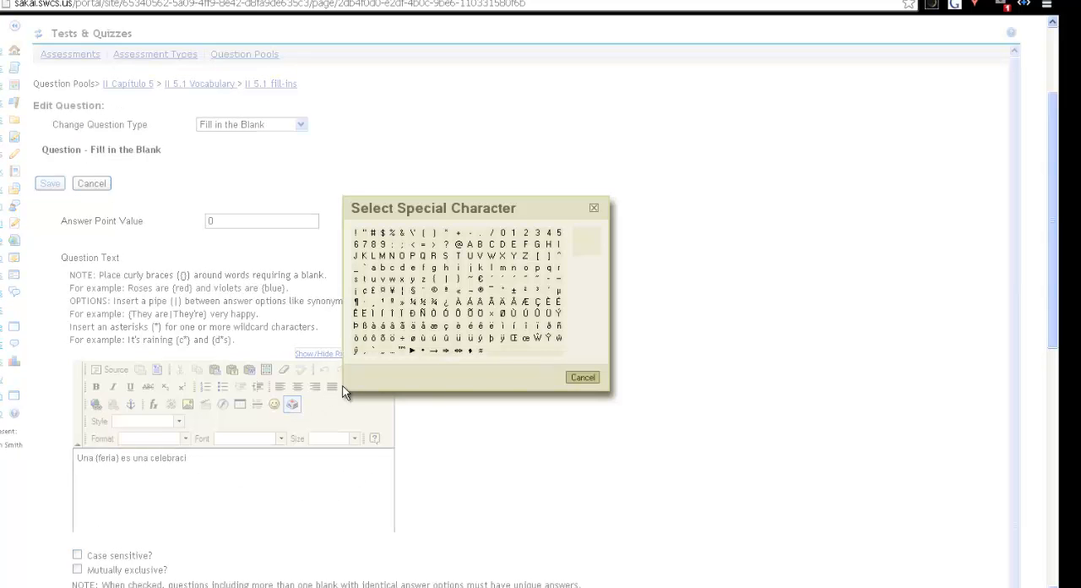
click(368, 338)
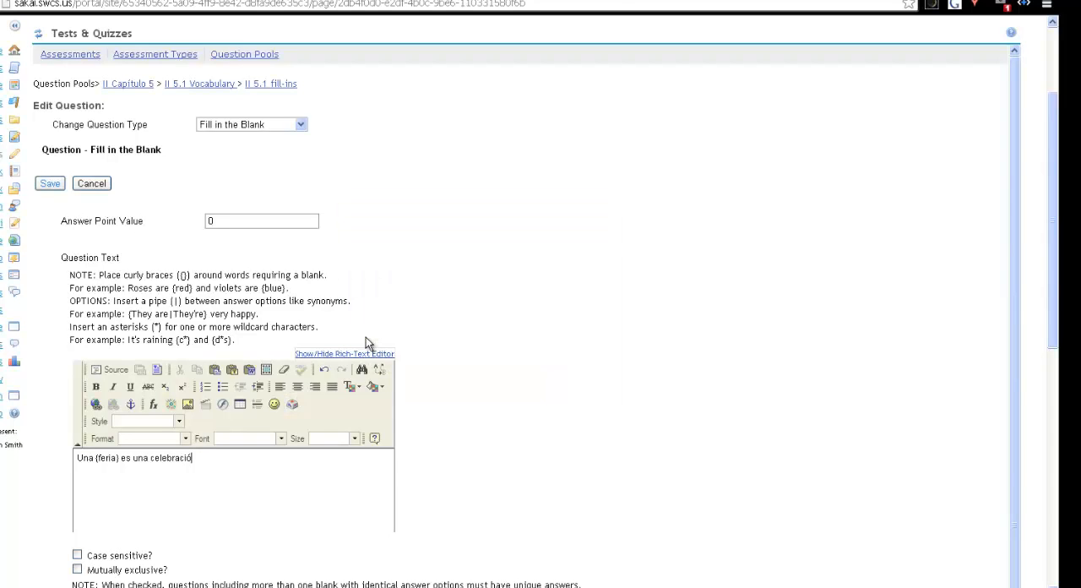
Continue the question text so it reads "celebración para la comunidad, como la Navidad o D"
text(n para p)
key(BackSpace)
text(la comunidad, como la)
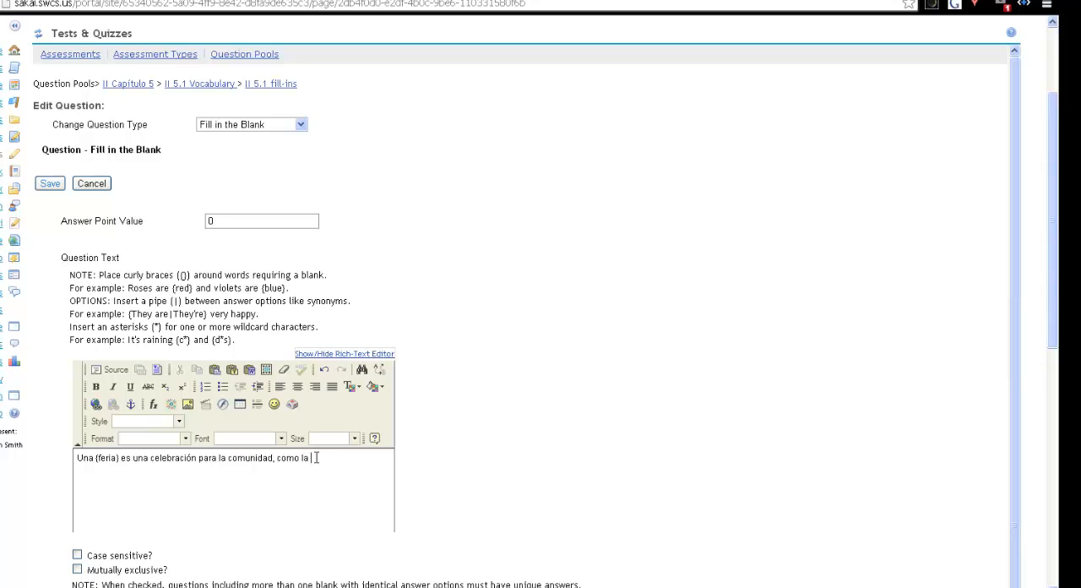
text( Navidad o D)
Insert the special character "í" and complete the sentence with "Día de los Muertos."
click(292, 404)
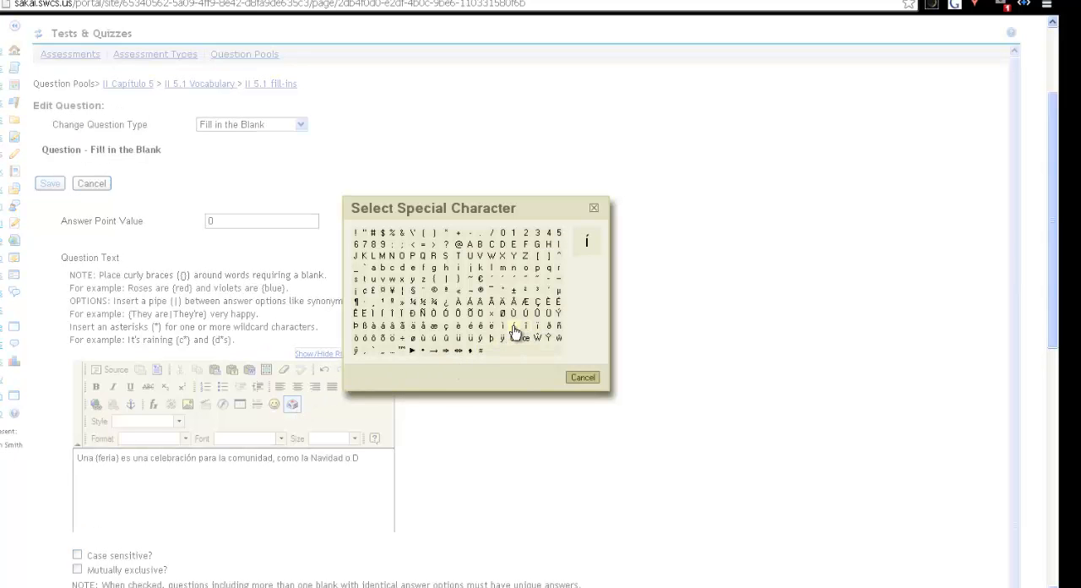
click(515, 330)
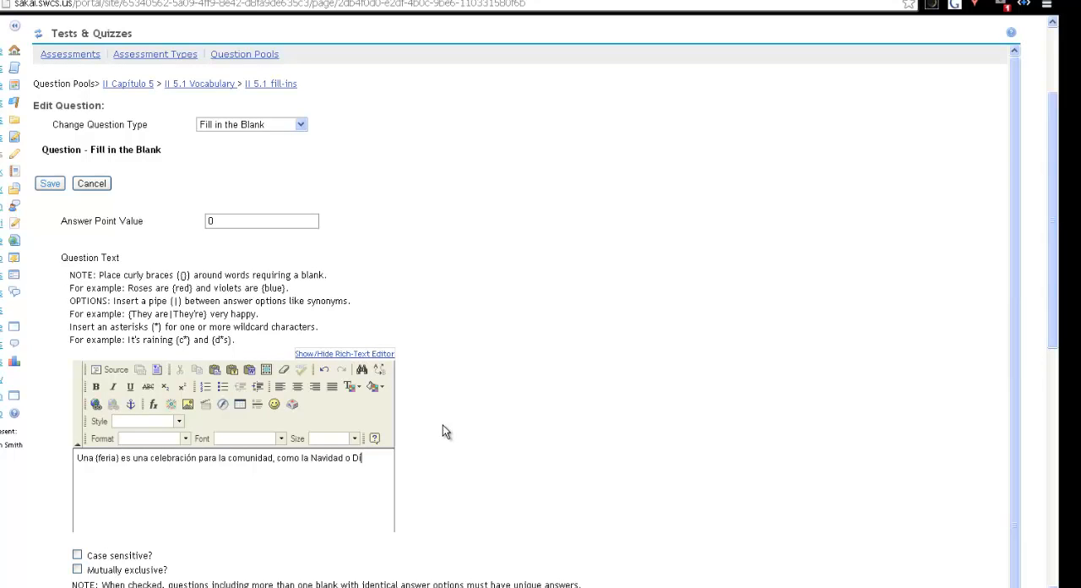
text(a de los Muertos.)
Leave the case, attachment, feedback and metadata options of the feria question at their defaults and save it
scroll(377, 285, down, 3)
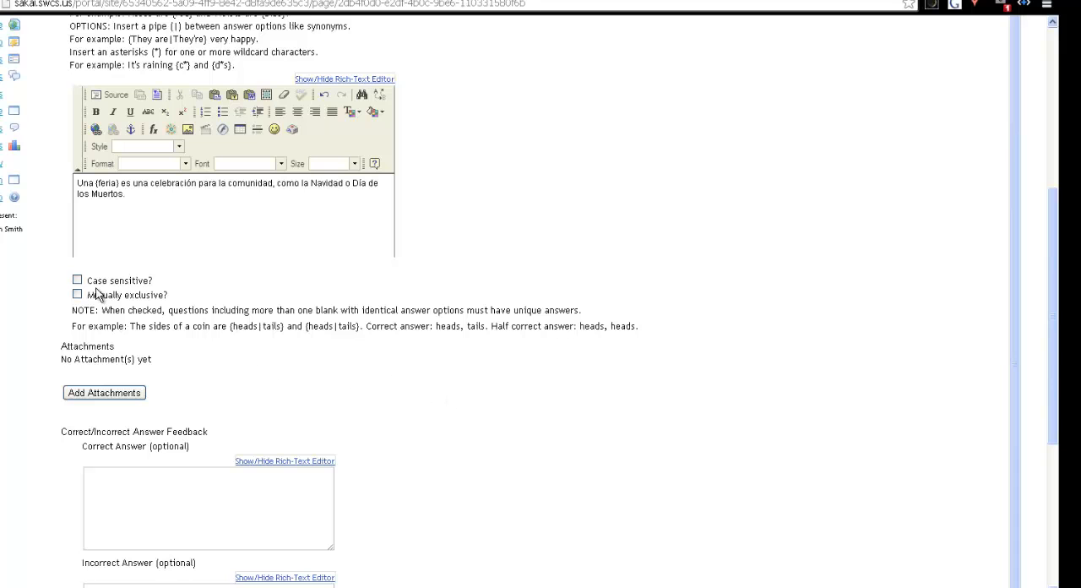
scroll(340, 361, down, 3)
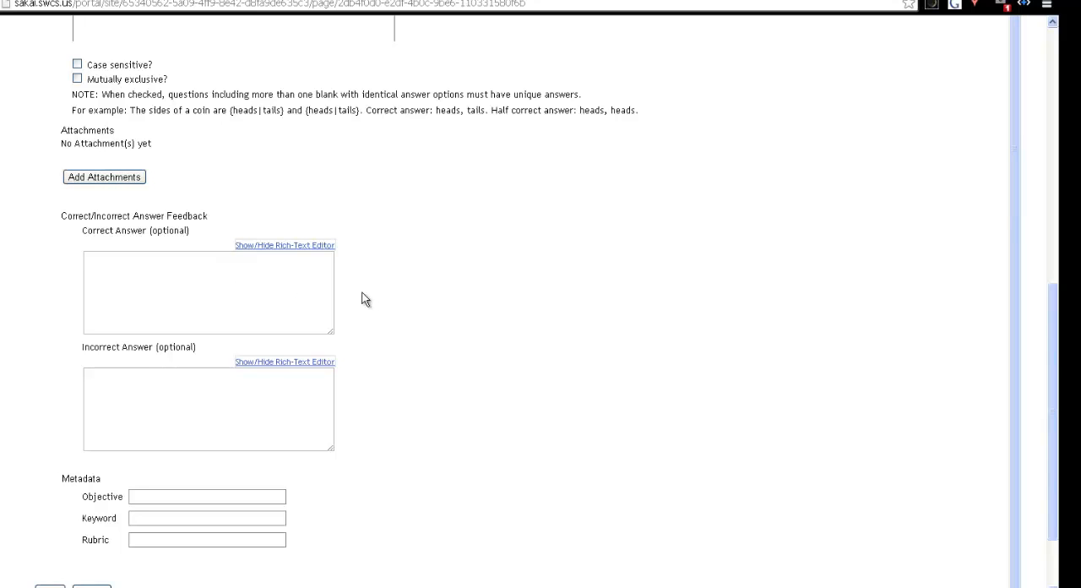
scroll(397, 333, down, 2)
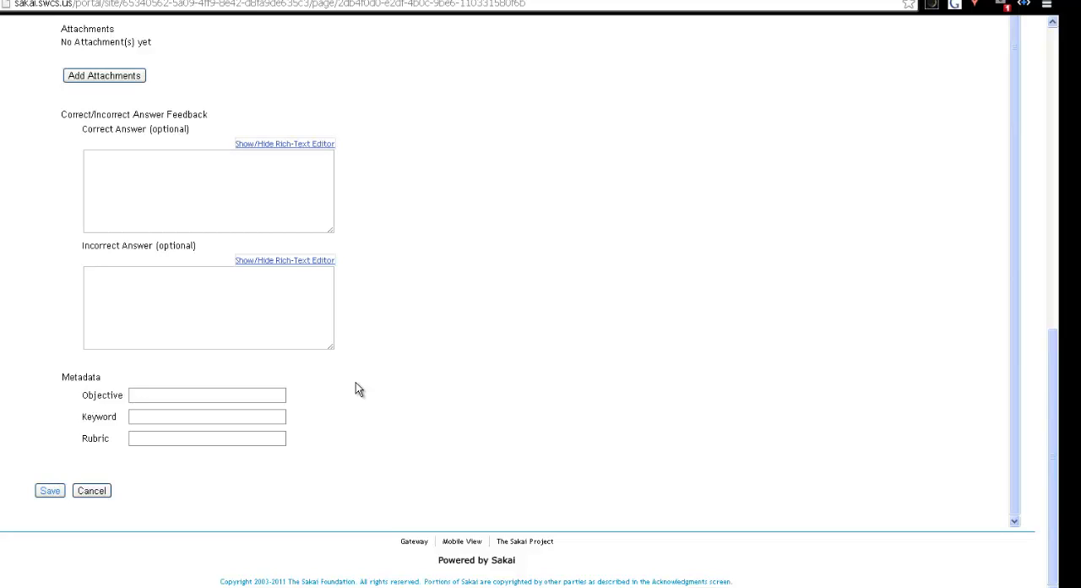
click(57, 491)
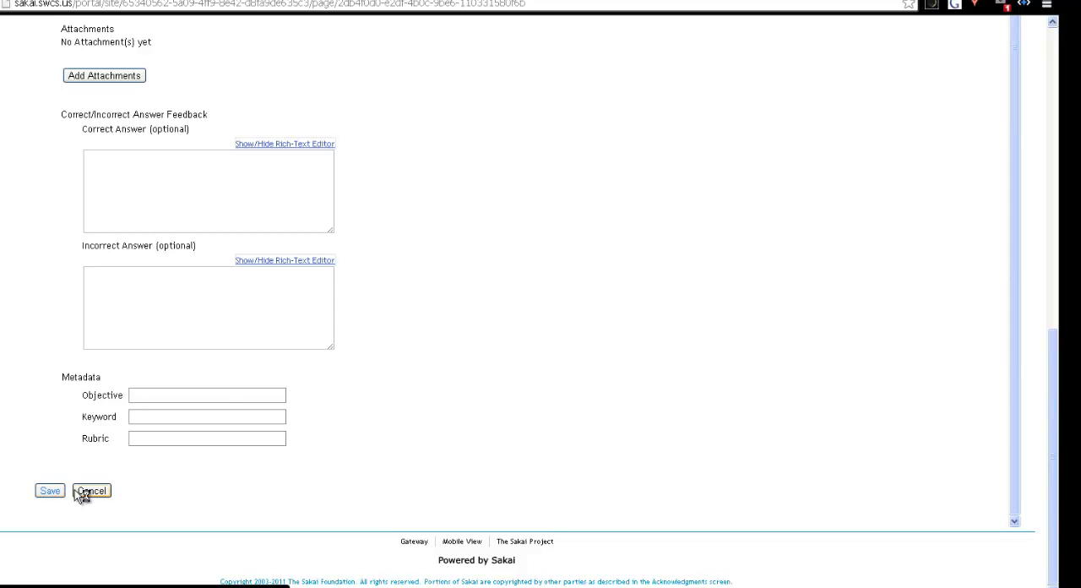
Add a second Fill in the Blank question to the II 5.1 fill-ins pool, ready for entering its question text
scroll(522, 435, down, 3)
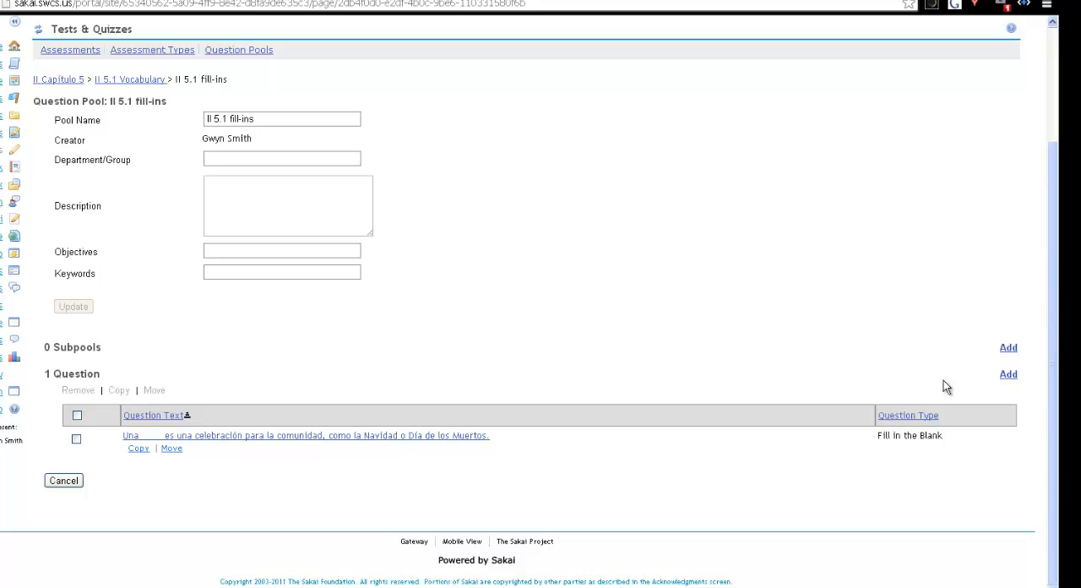
click(1007, 375)
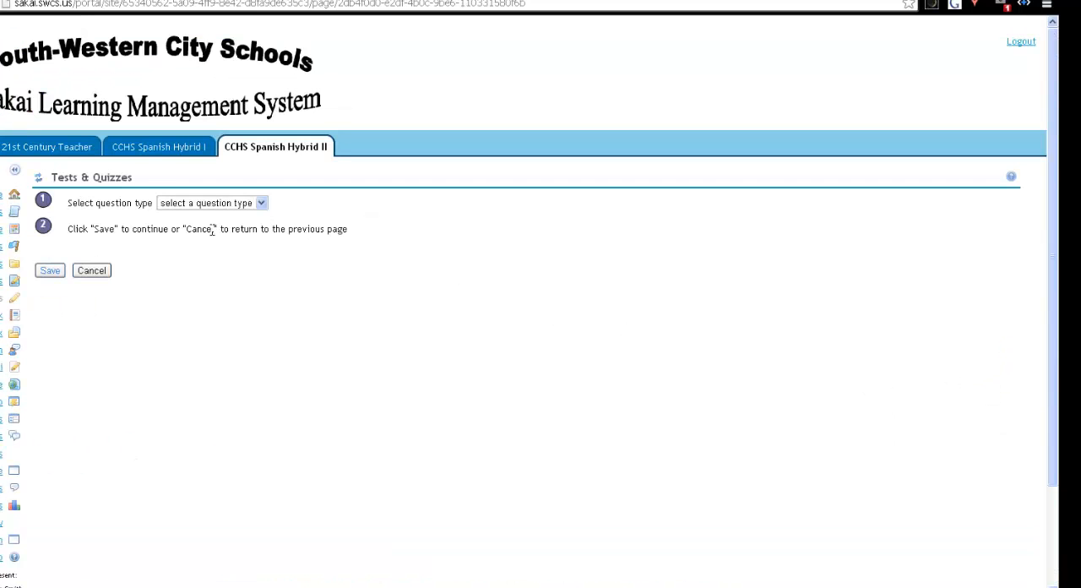
click(263, 202)
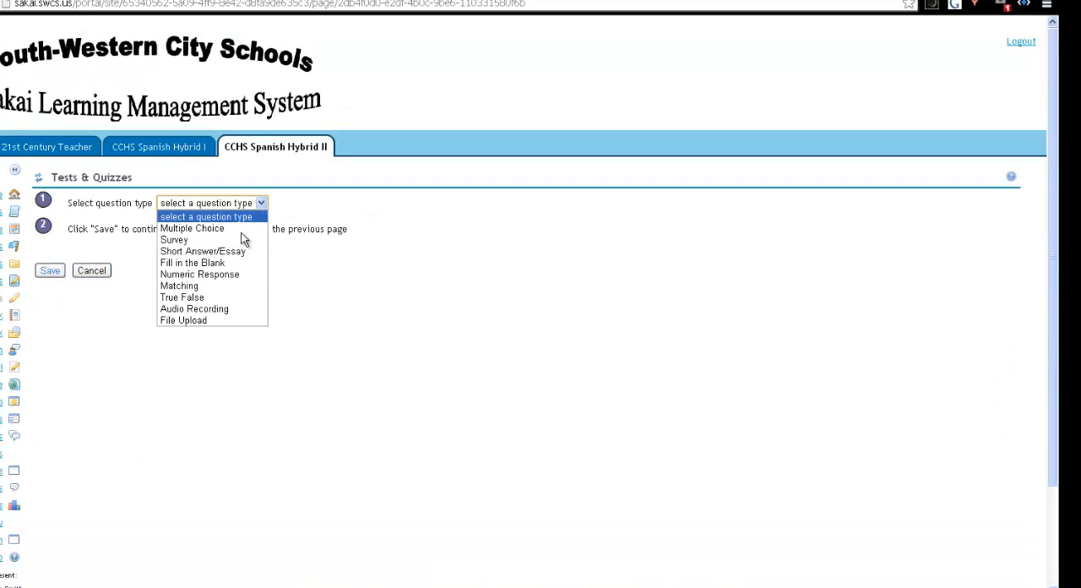
click(228, 270)
click(49, 271)
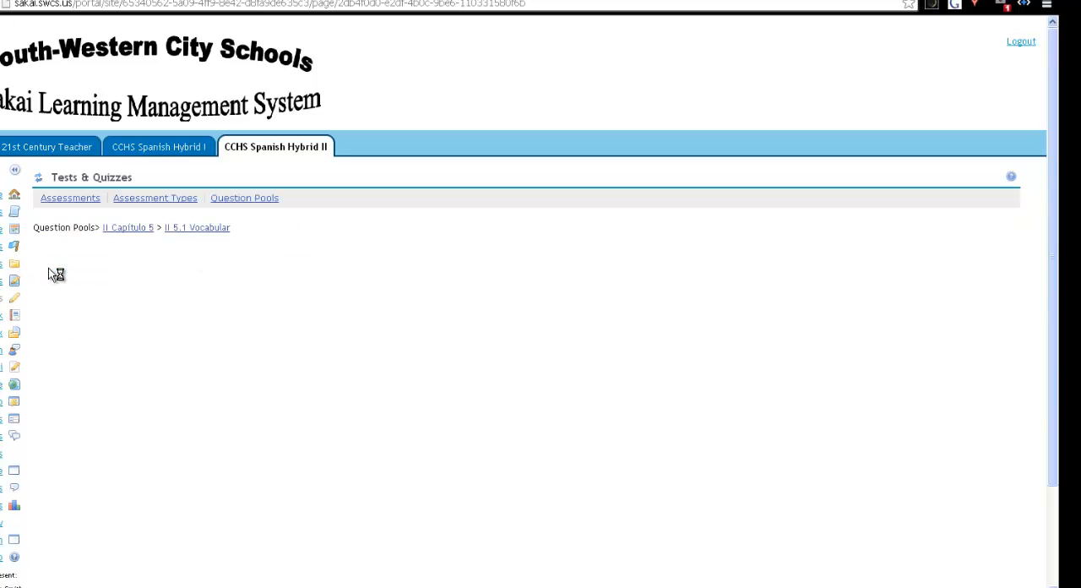
scroll(178, 380, down, 2)
click(156, 376)
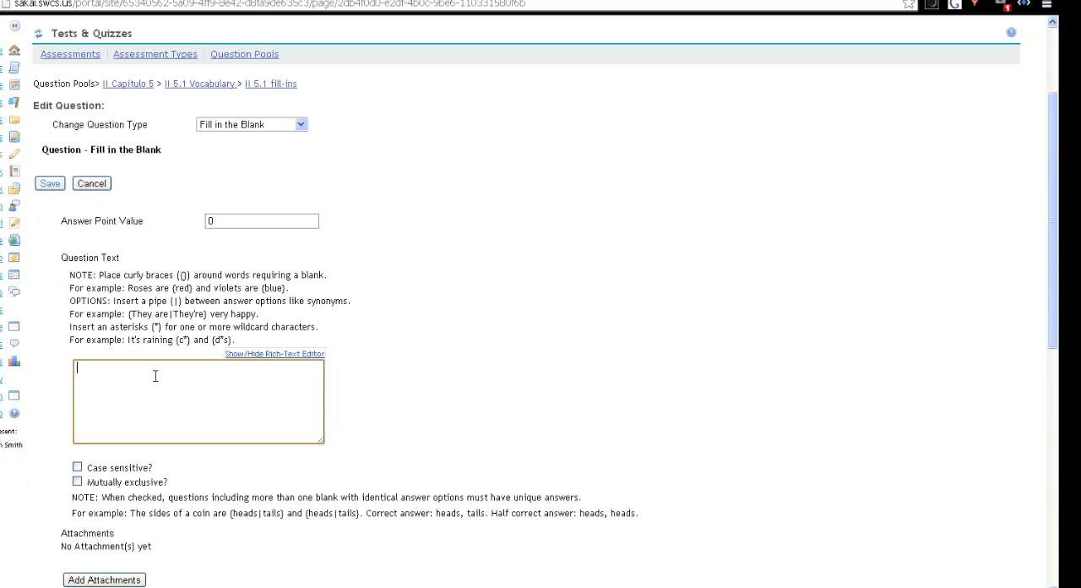
Switch to the Word document and add the missing closing quotation mark after {camposanto}, keeping the final period
click(93, 587)
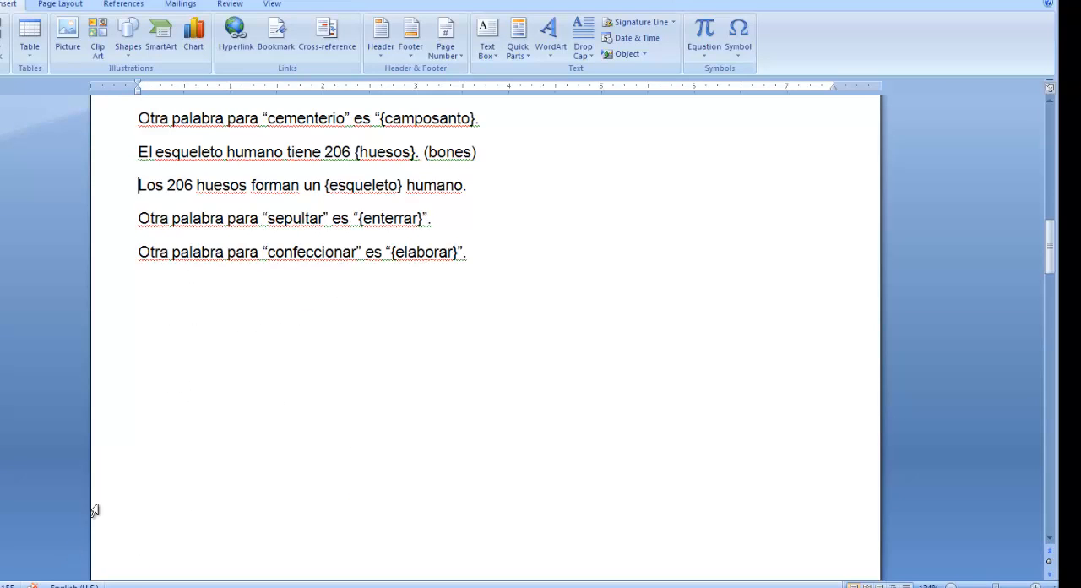
click(478, 120)
key(BackSpace)
text(.)
Copy the sentence Otra palabra para “cementerio” es “{camposanto}”. from Word into the question text in Sakai
drag(488, 119, 173, 133)
right_click(173, 134)
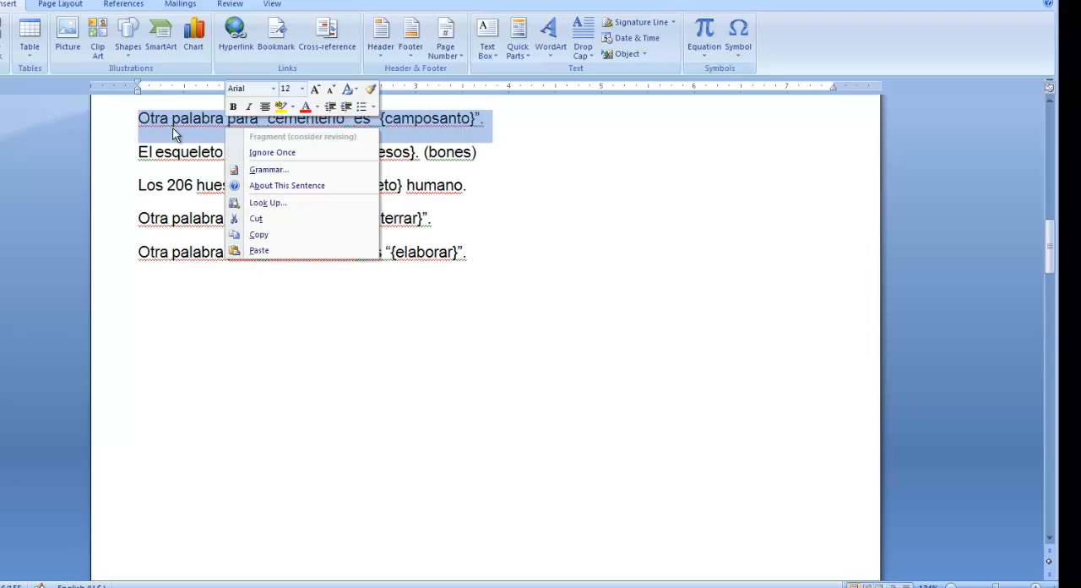
click(258, 235)
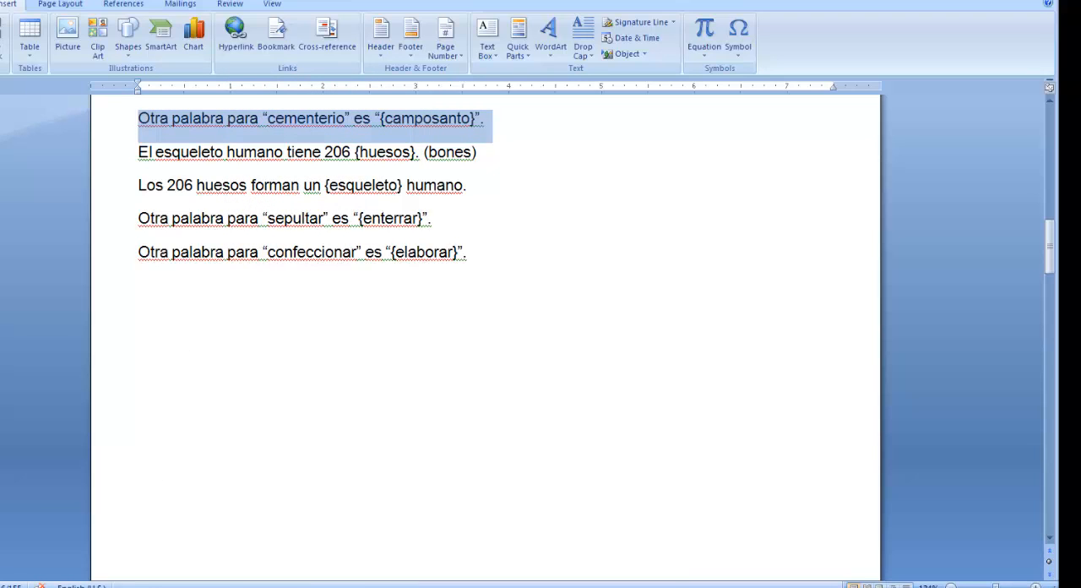
click(401, 586)
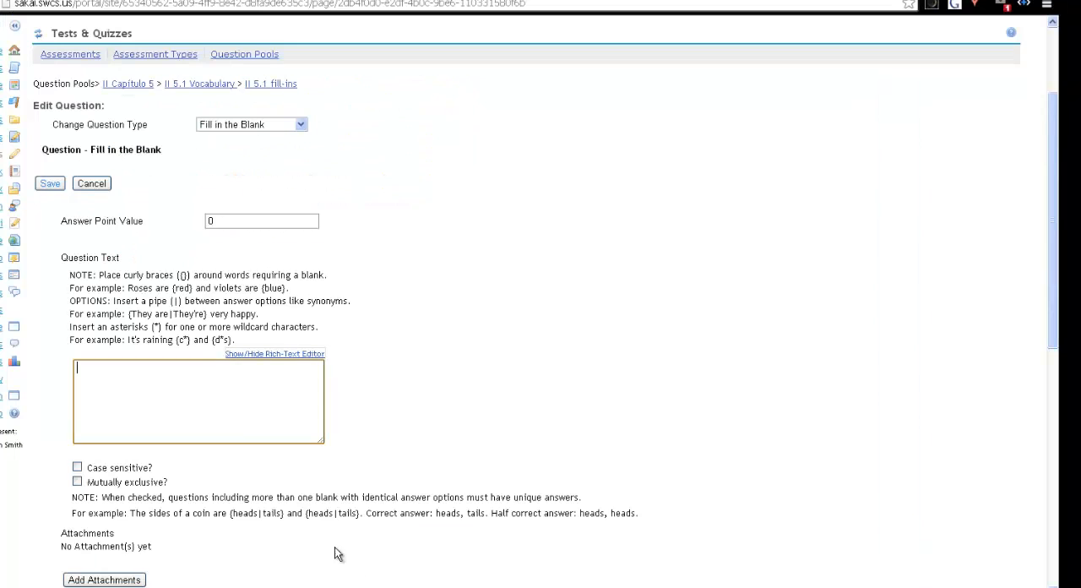
right_click(102, 371)
click(130, 228)
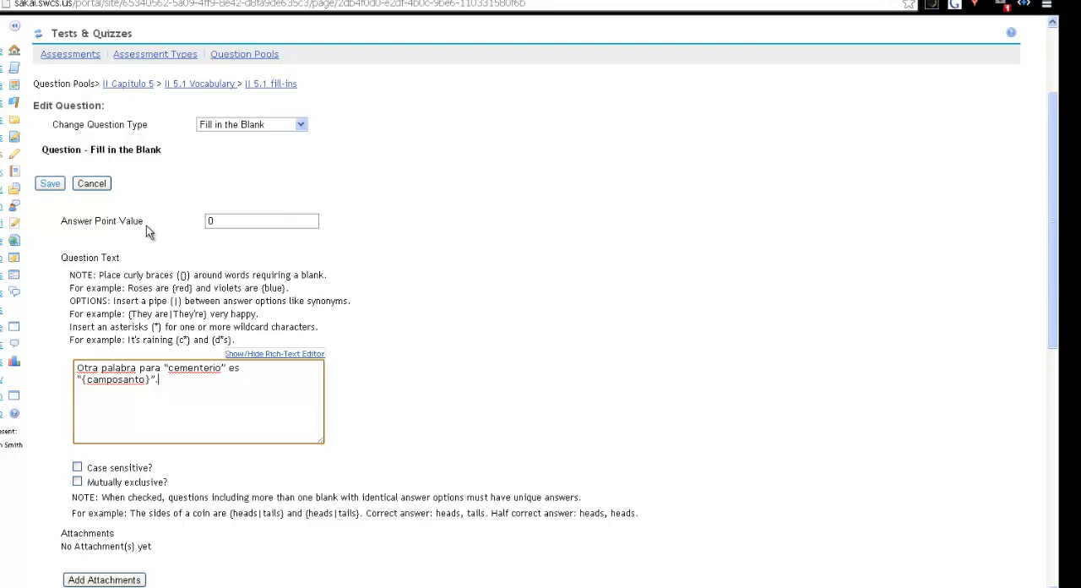
Save the camposanto question and view the question list of the II 5.1 fill-ins pool
scroll(409, 342, down, 6)
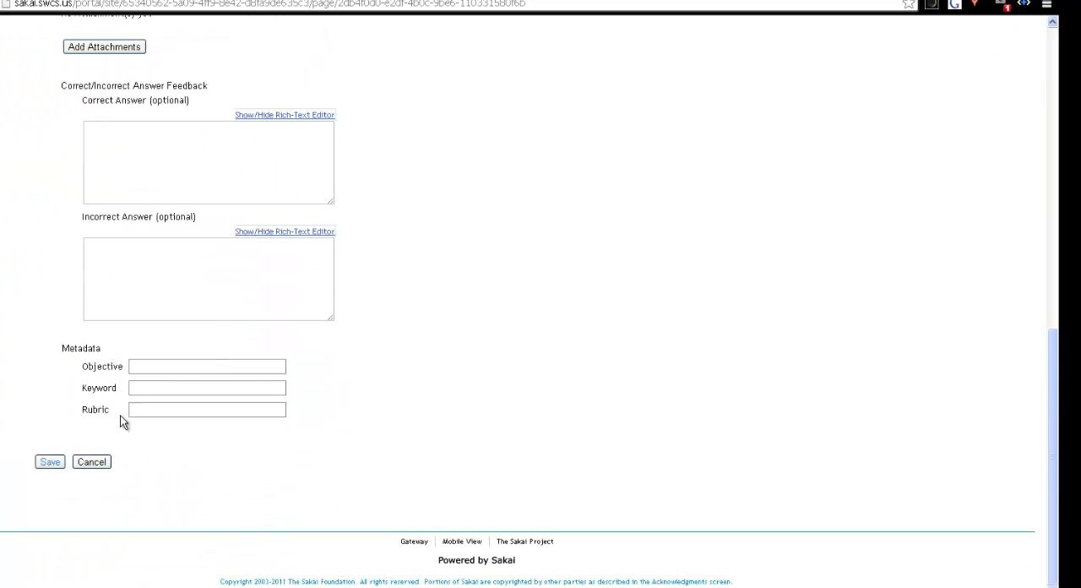
click(76, 464)
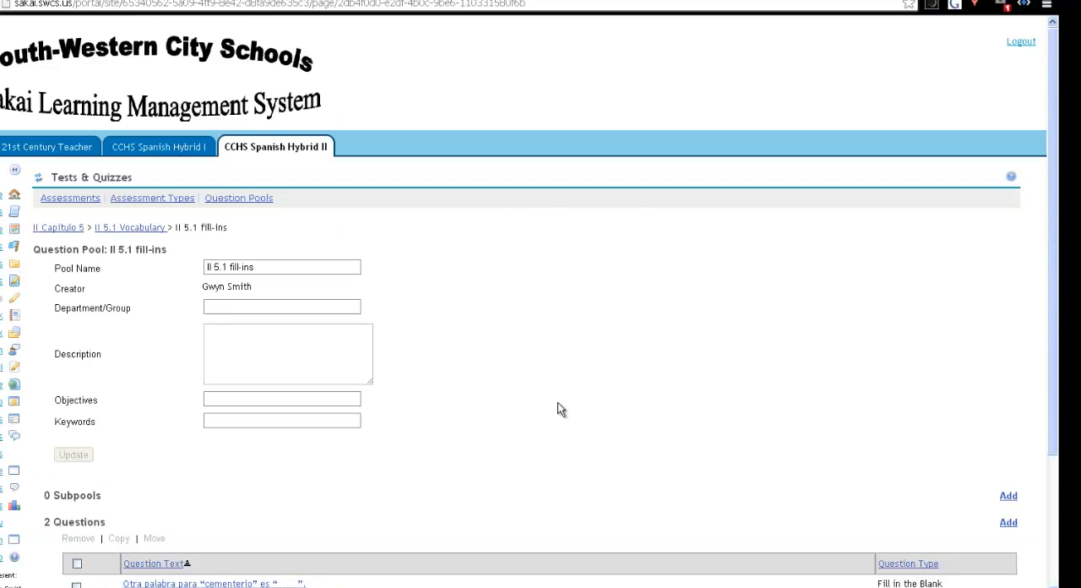
scroll(558, 402, down, 2)
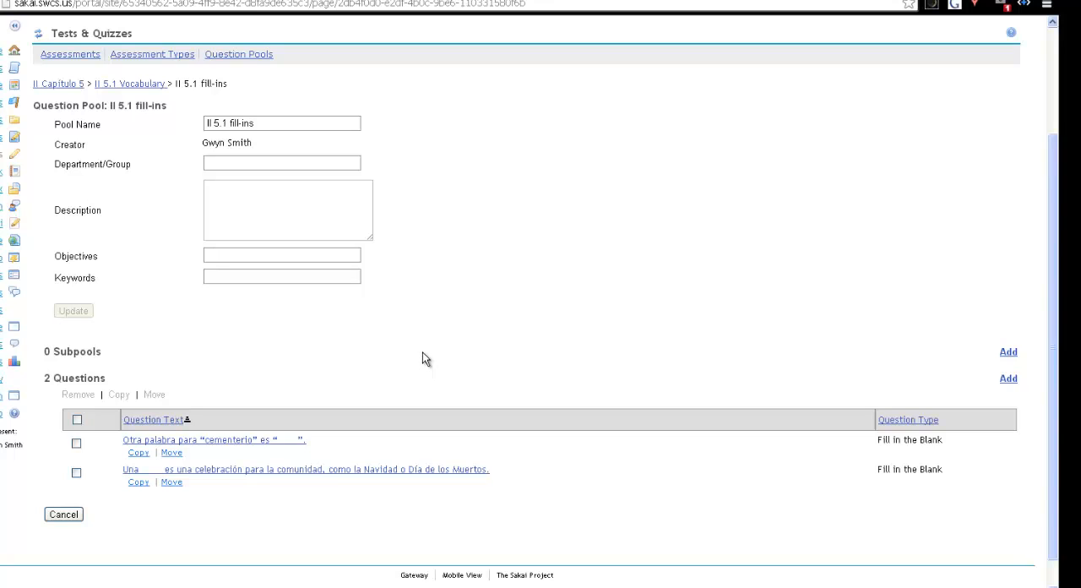
Add another question to the II 5.1 fill-ins pool and copy Otra palabra para “difuntos” es “{muertos}”. from the Word document
click(1008, 379)
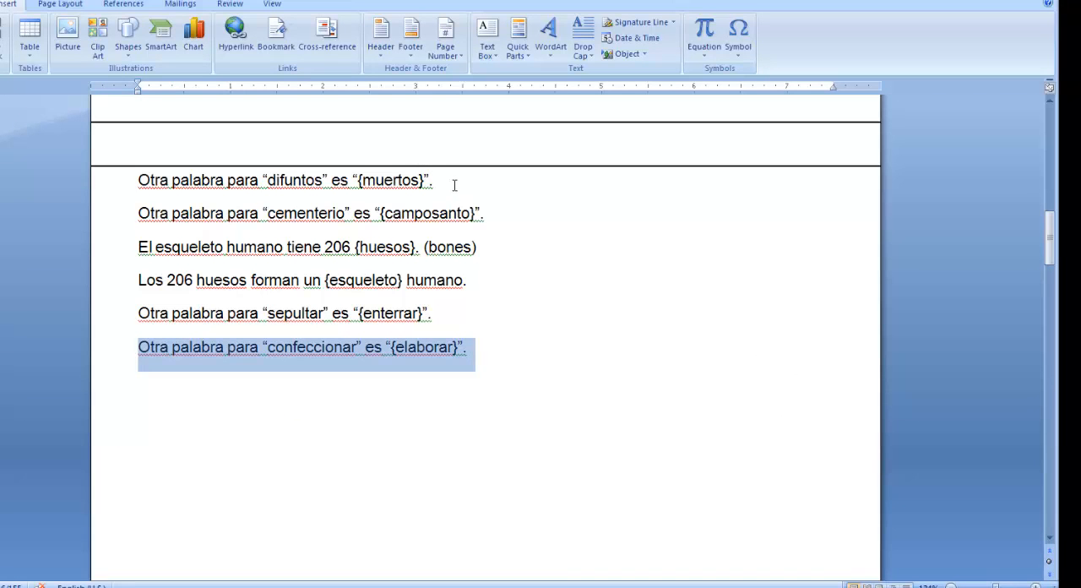
drag(436, 180, 152, 175)
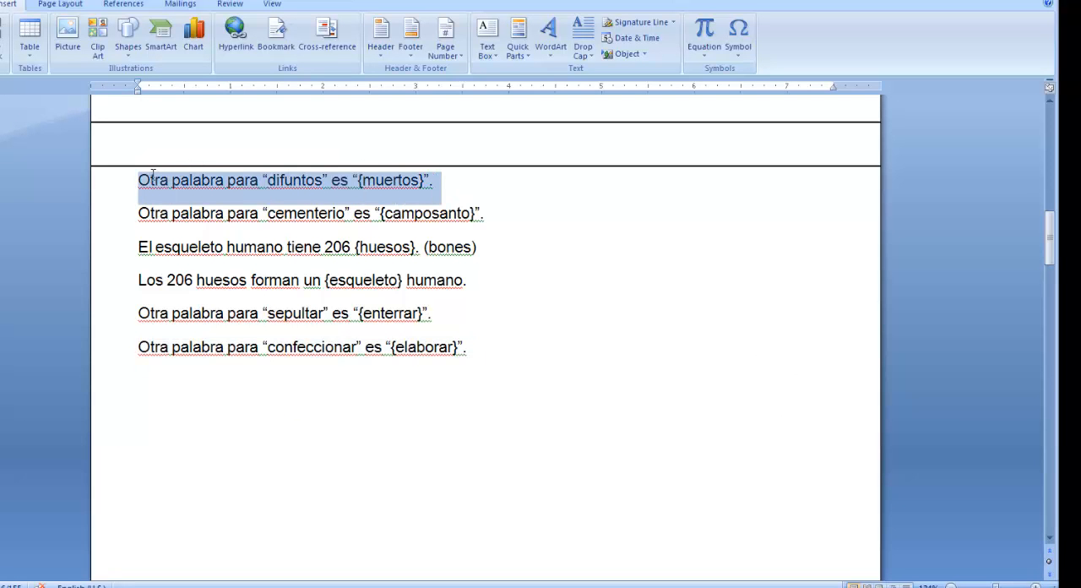
right_click(195, 183)
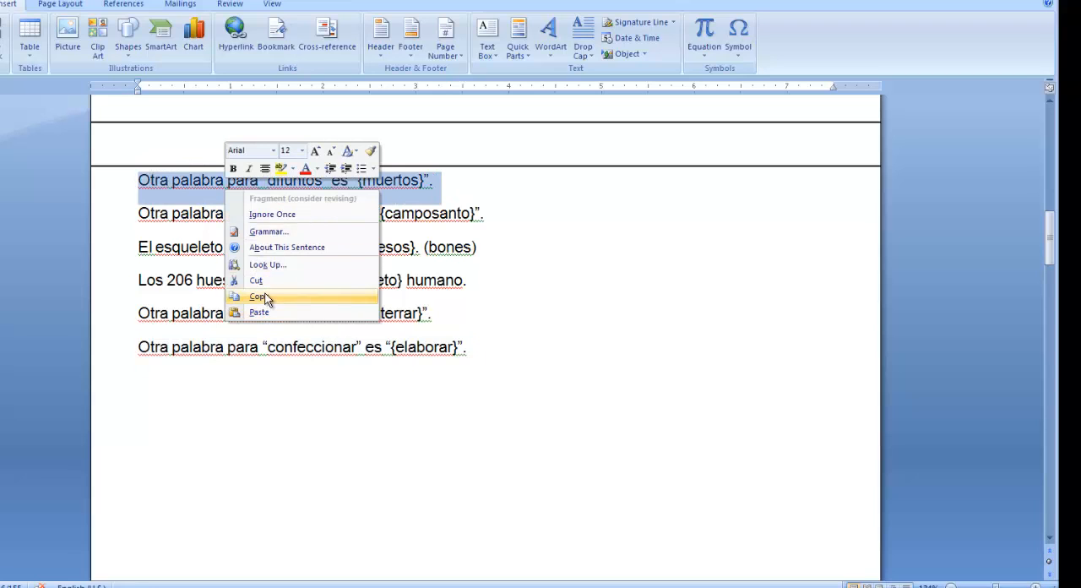
click(257, 297)
Switch back to Sakai, paste the copied difuntos sentence as the Fill in the Blank question text, and save the question
key(alt+Tab)
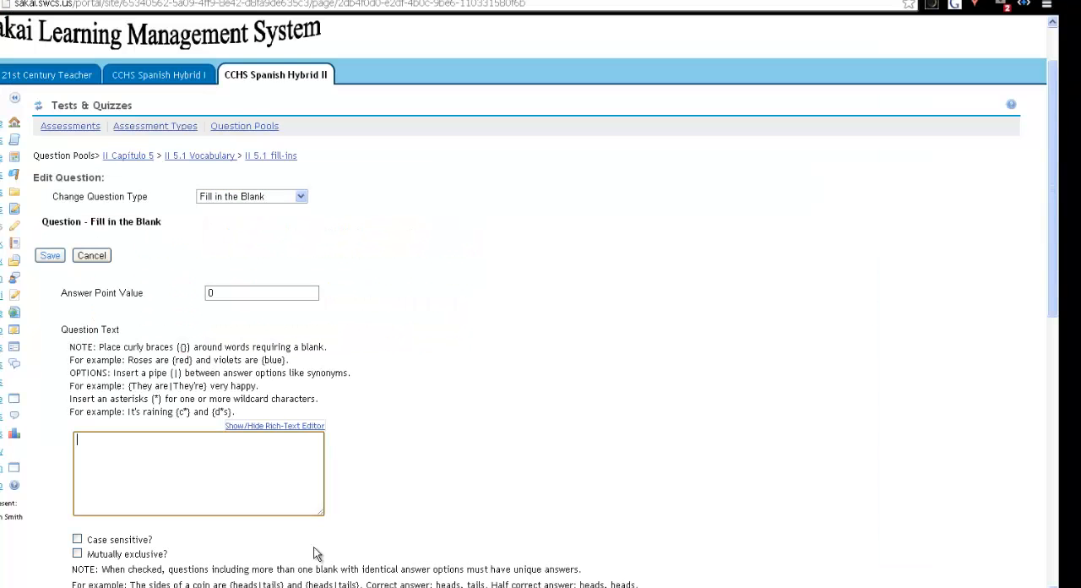
right_click(140, 439)
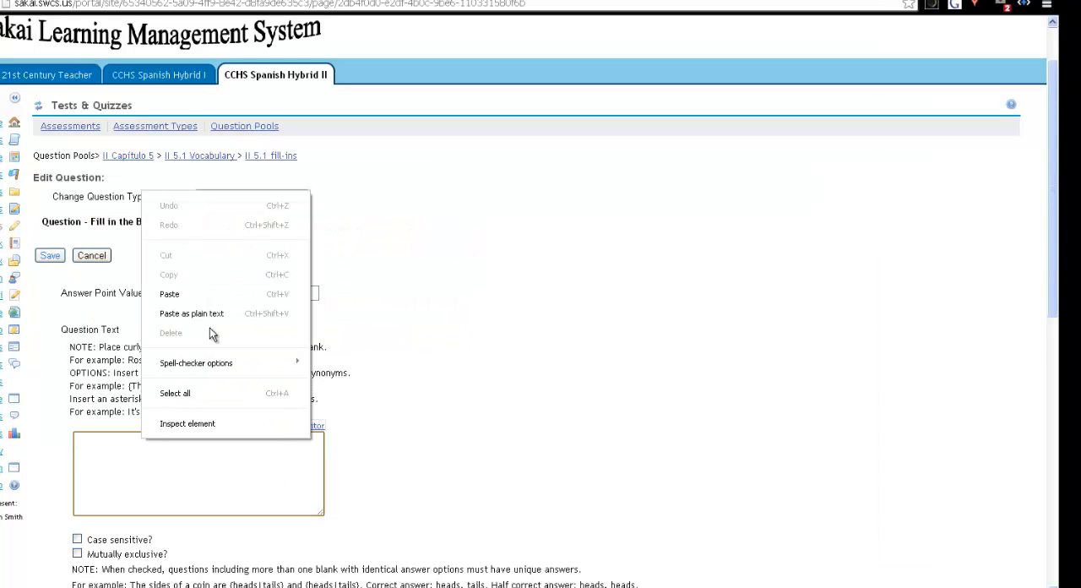
click(186, 295)
scroll(453, 287, down, 3)
scroll(454, 287, down, 3)
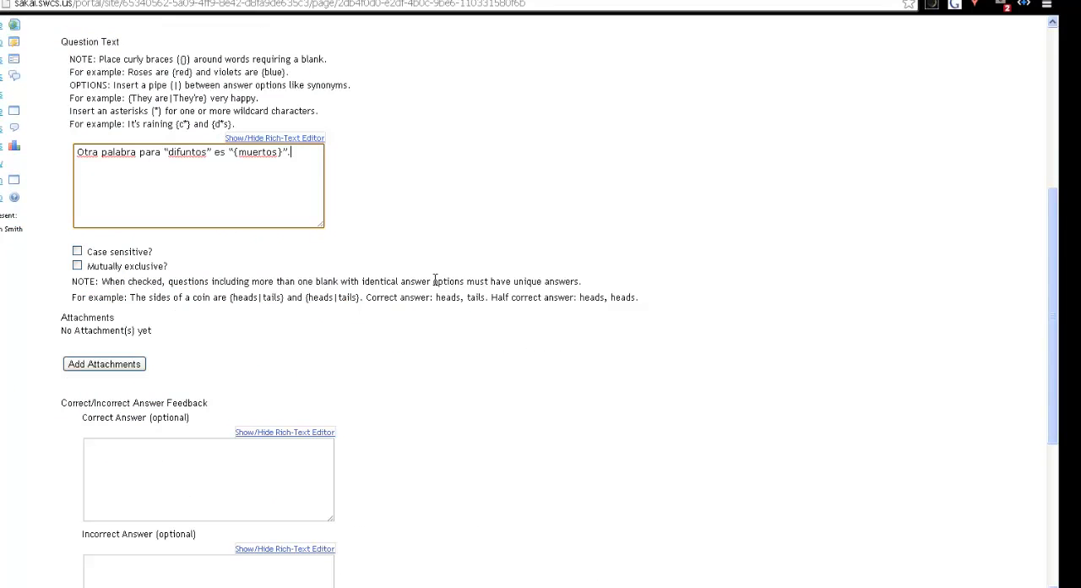
scroll(139, 484, down, 6)
click(51, 462)
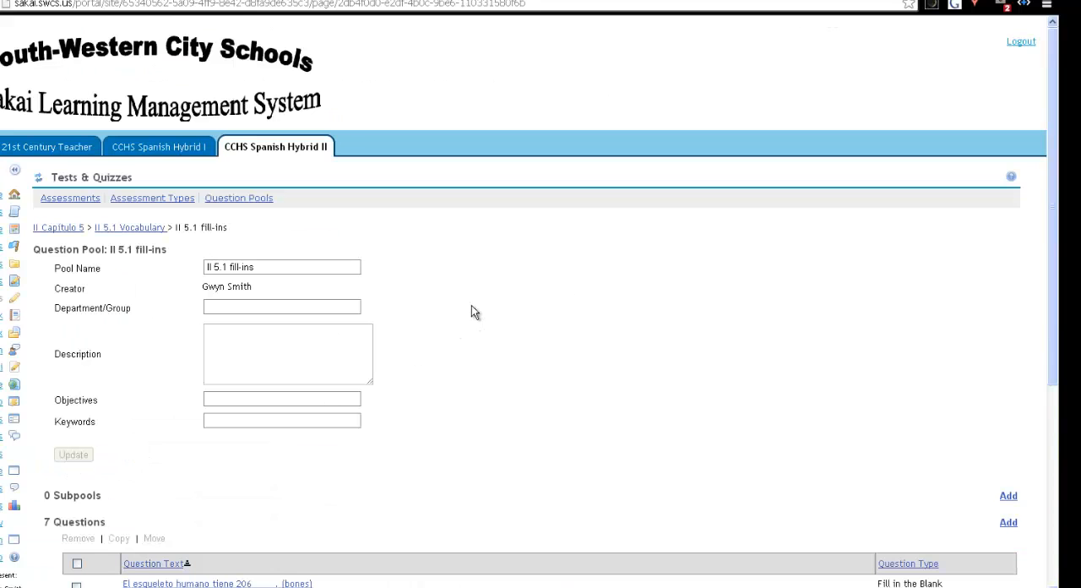
Review the II 5.1 fill-ins question list and return to the parent pool II 5.1 Vocabulary to check its subpools
scroll(473, 311, down, 5)
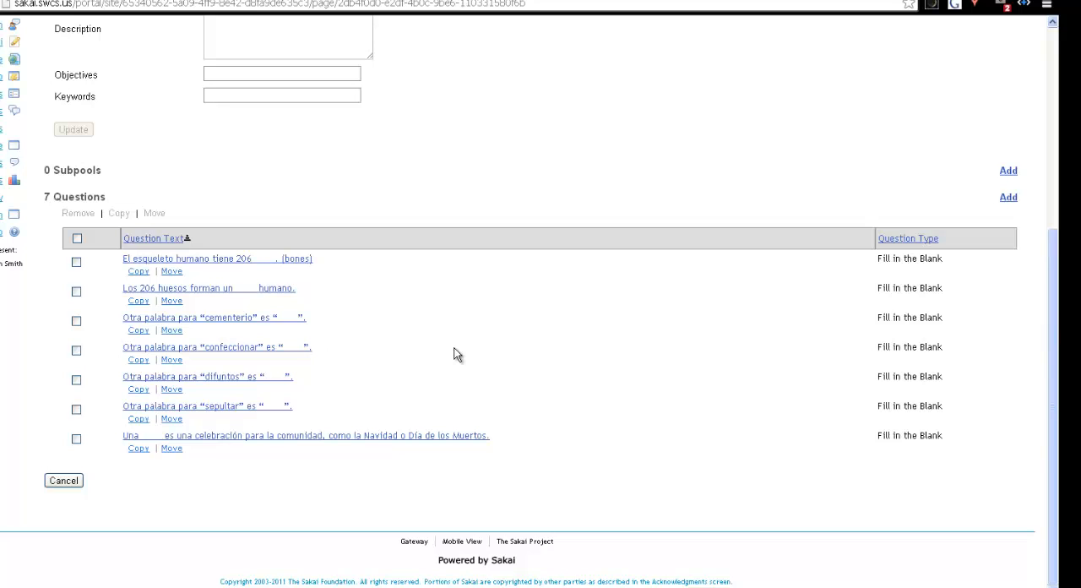
scroll(453, 353, up, 4)
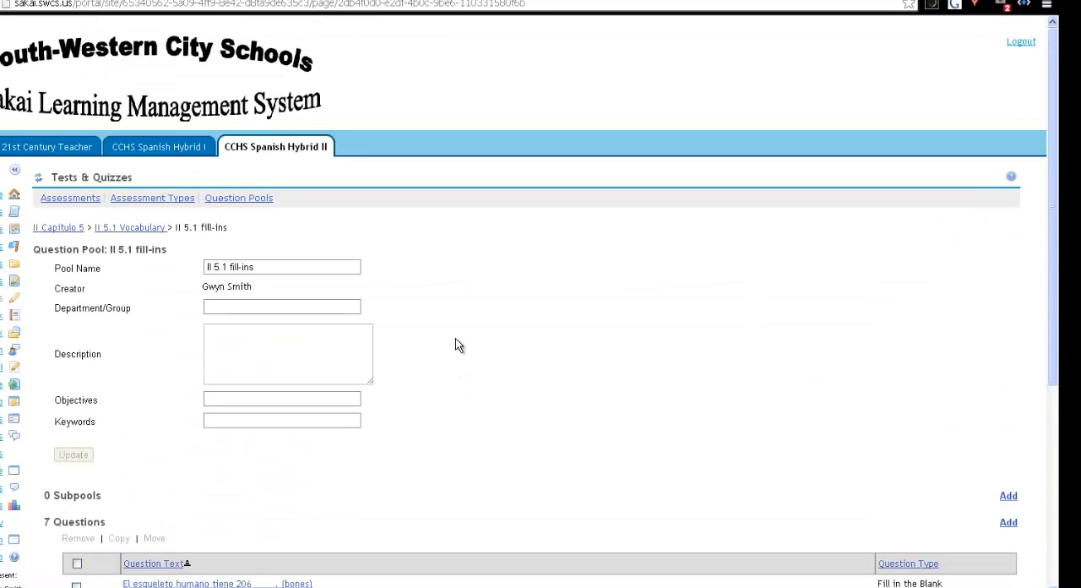
click(130, 227)
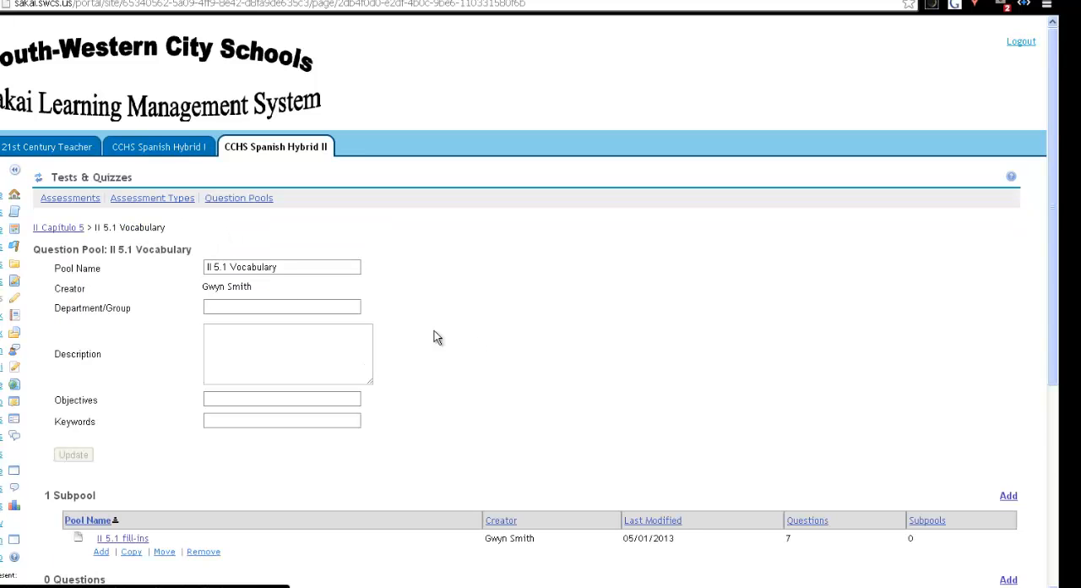
scroll(510, 328, down, 1)
scroll(510, 332, down, 1)
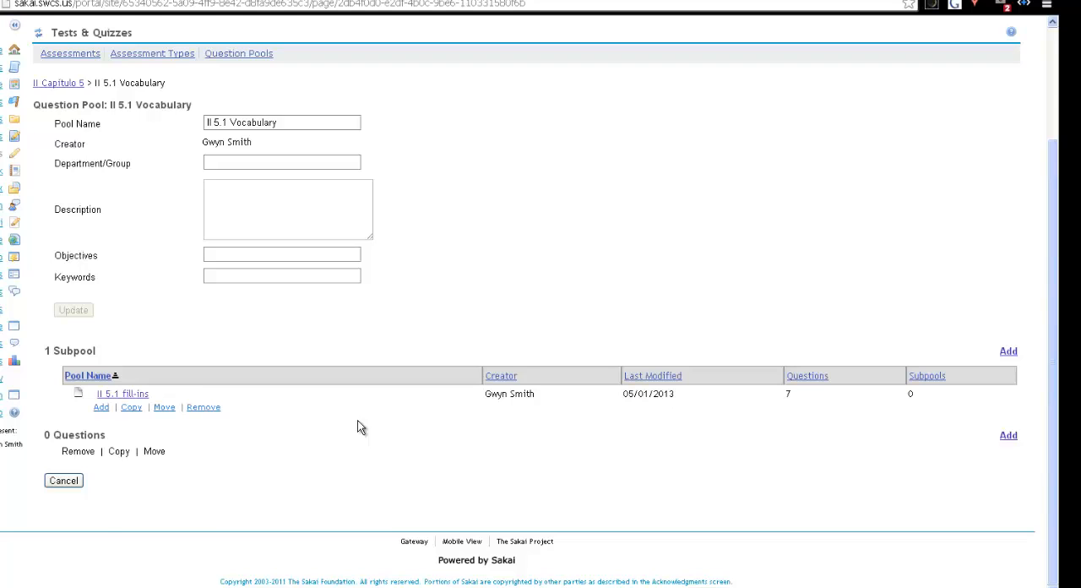
scroll(357, 427, up, 1)
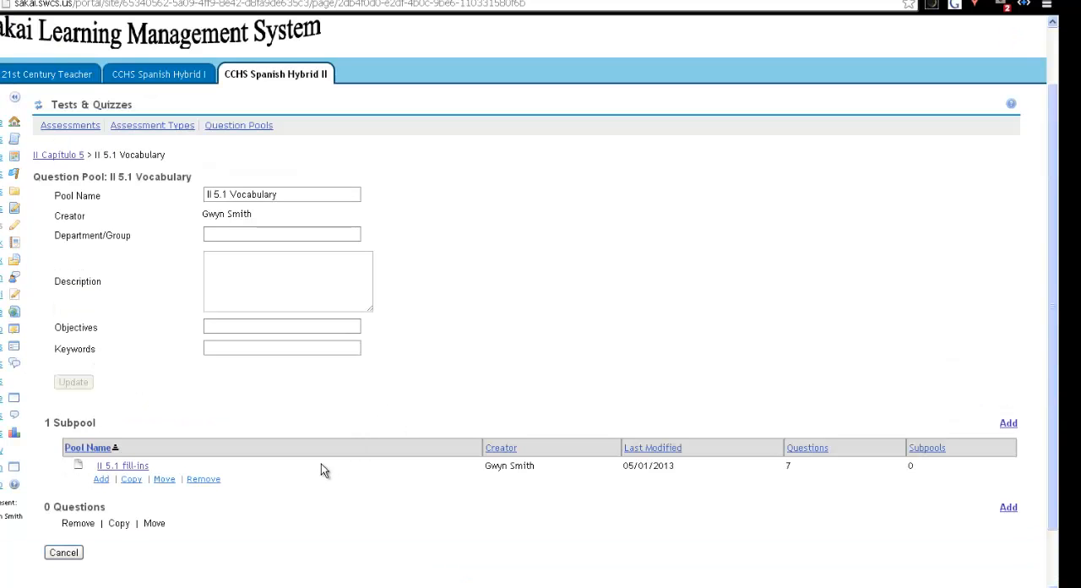